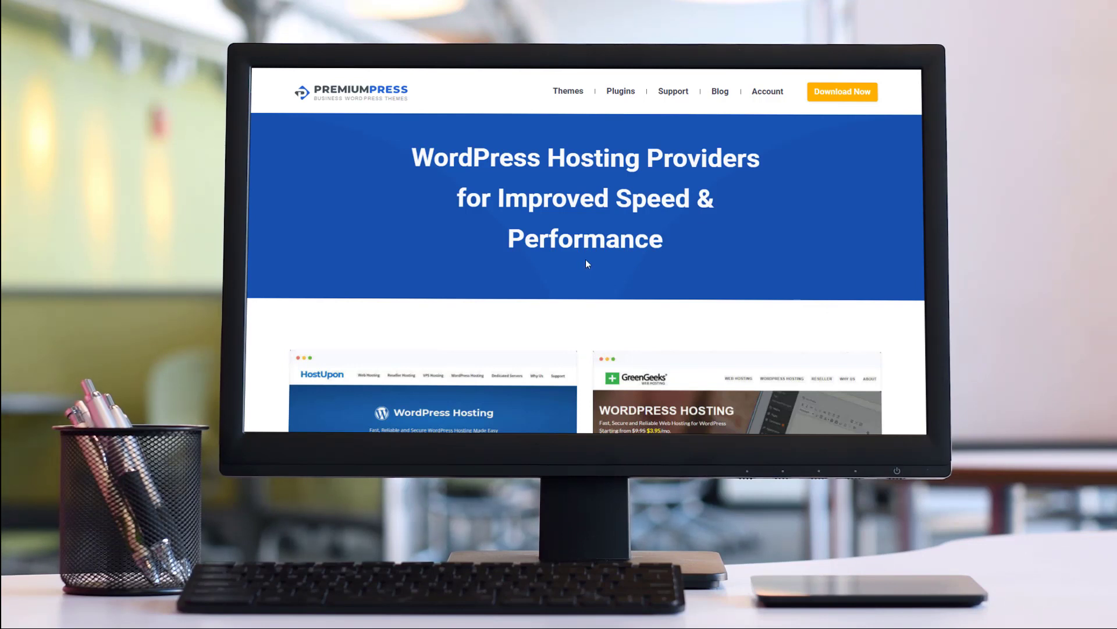
Scroll the PremiumPress page briefly while locating the 'Blank page when logged out?' troubleshooting article
scroll(586, 257, "down", 3)
scroll(581, 245, "up", 3)
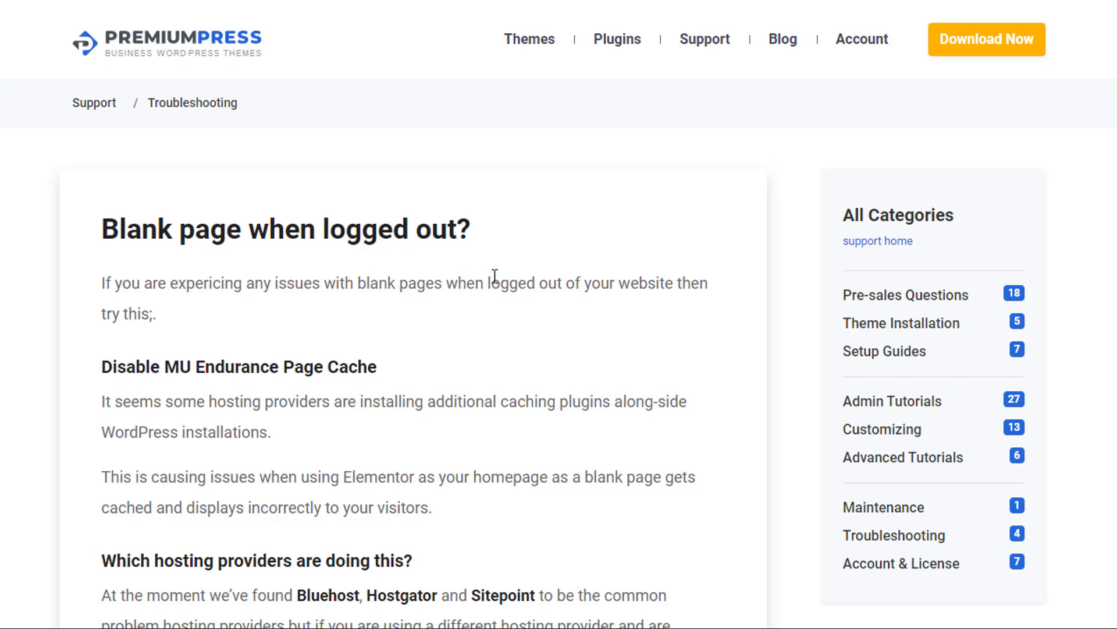
Read down the article to its fix: delete the MU caching plugin files in /wp-content/mu-plugins/
scroll(489, 279, "down", 6)
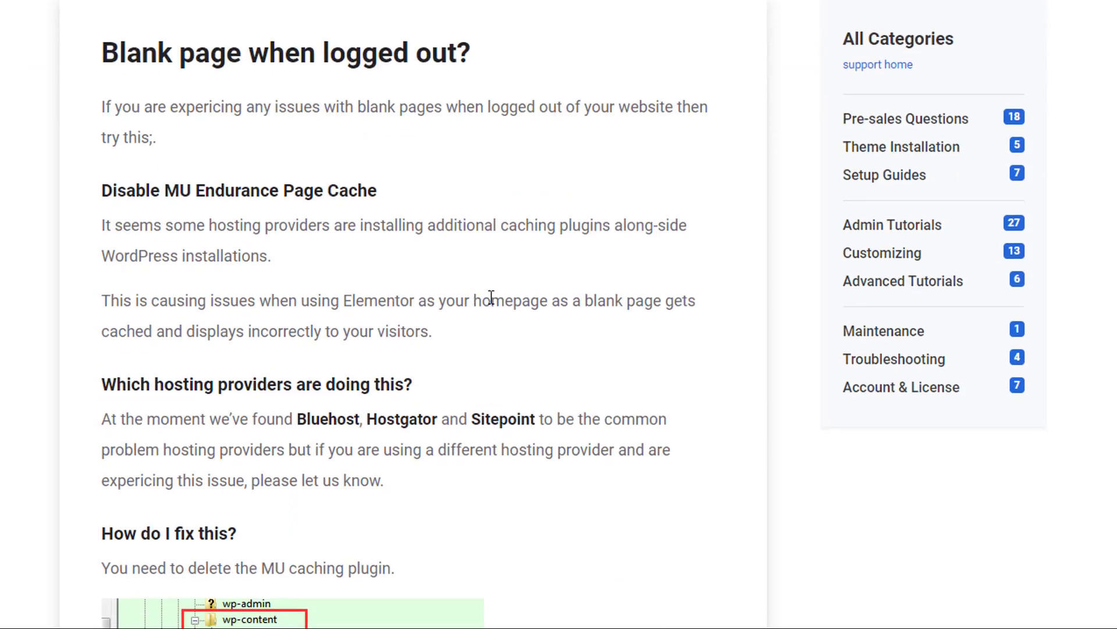
scroll(471, 278, "down", 2)
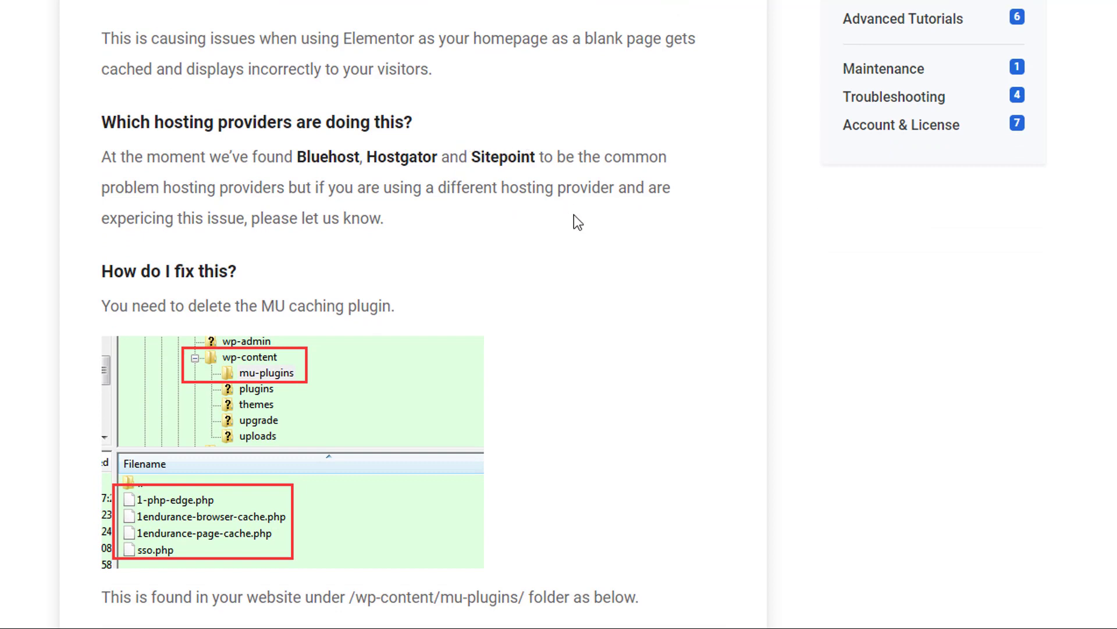
scroll(570, 221, "down", 2)
scroll(562, 227, "up", 3)
scroll(560, 229, "down", 3)
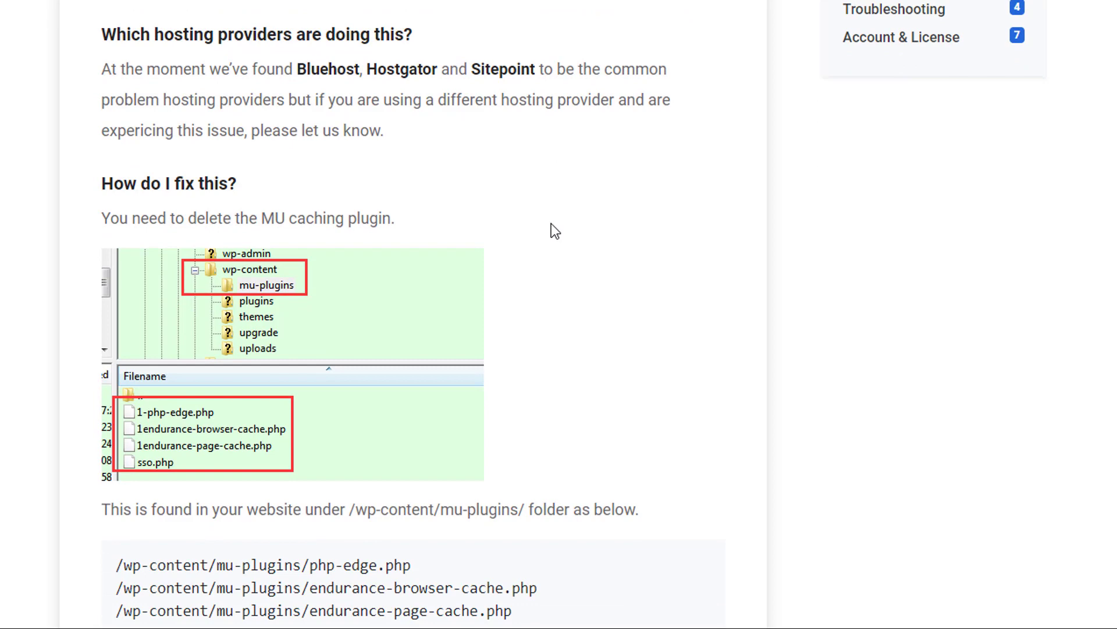
scroll(553, 231, "down", 2)
scroll(564, 261, "up", 6)
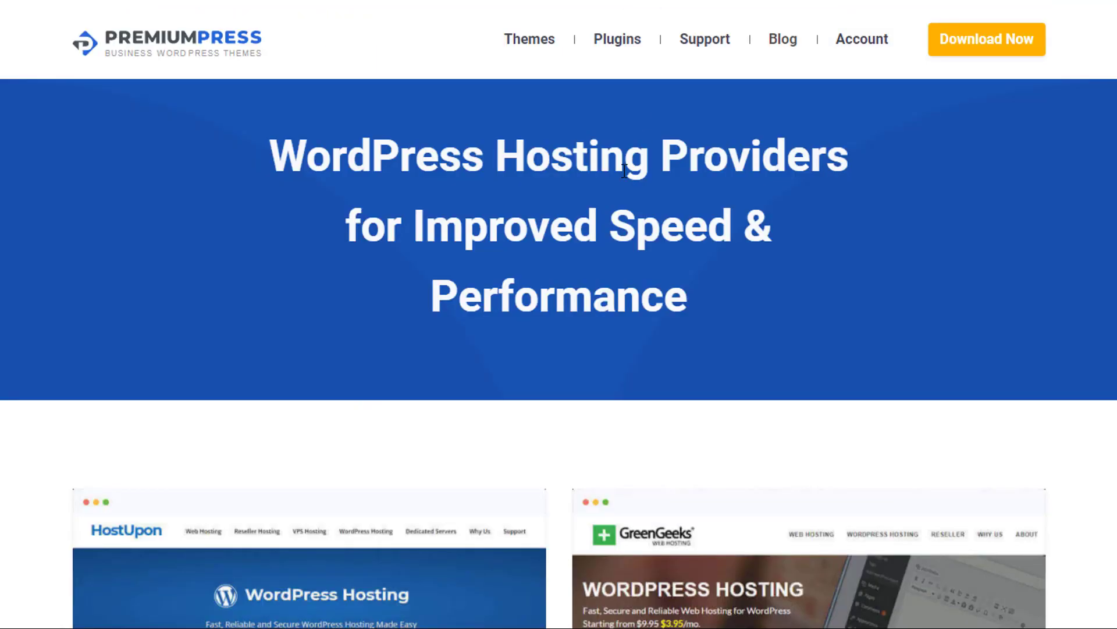
scroll(628, 205, "down", 5)
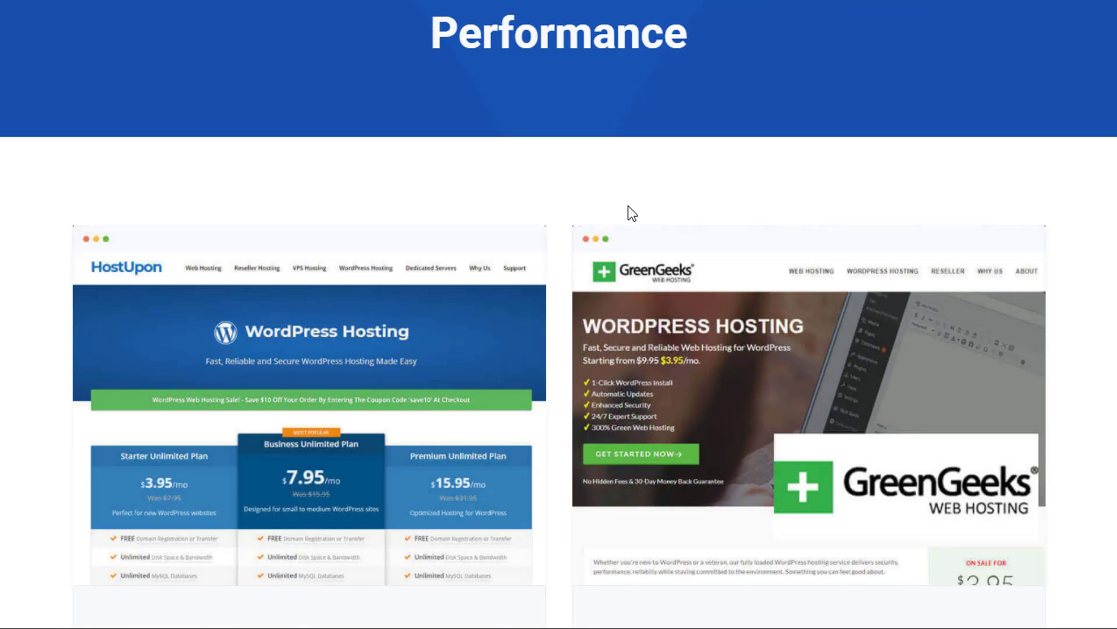
scroll(350, 273, "down", 1)
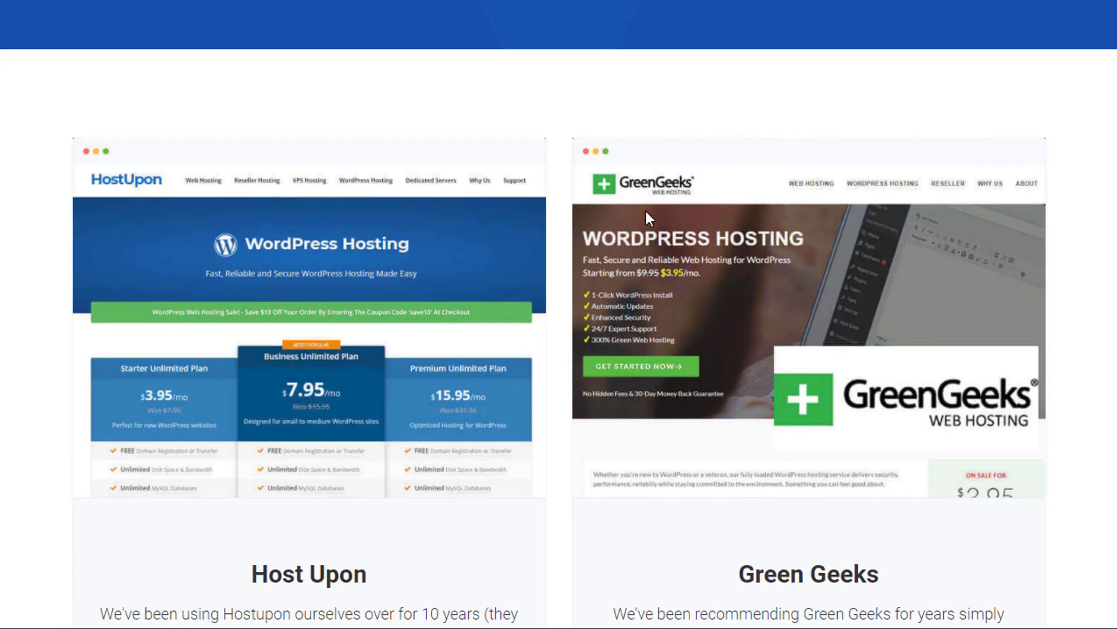
scroll(646, 214, "down", 3)
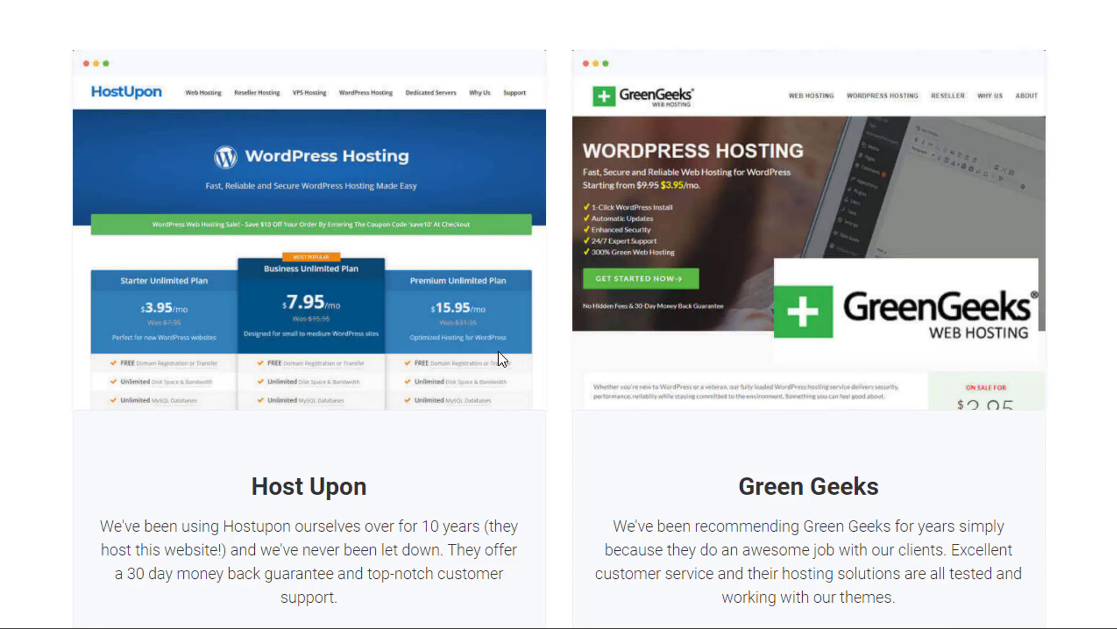
scroll(417, 404, "down", 3)
scroll(417, 403, "up", 2)
scroll(416, 402, "up", 1)
scroll(360, 378, "down", 3)
scroll(346, 382, "up", 3)
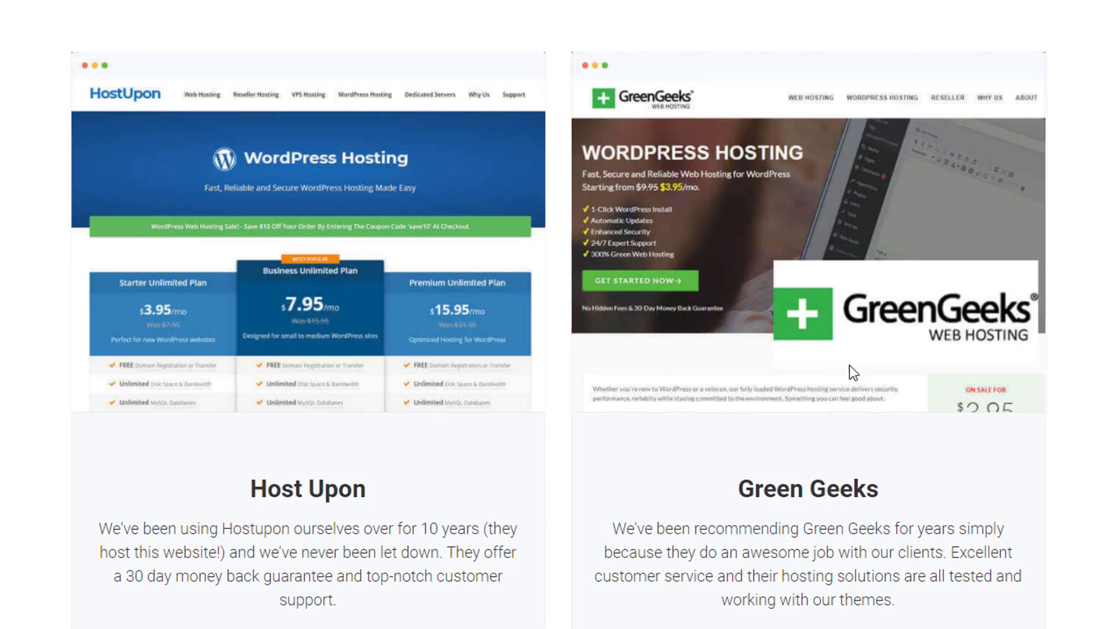
scroll(539, 381, "down", 3)
Go to HostUpon's WordPress hosting page and review the Starter, Business and Premium plan prices
left_click(276, 504)
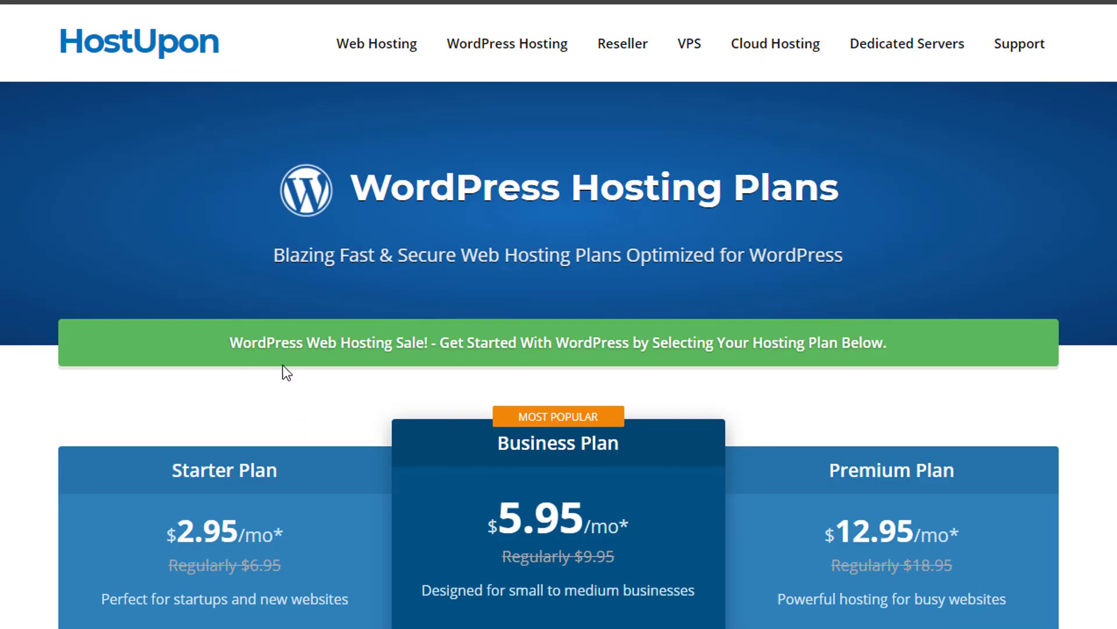
scroll(256, 402, "down", 3)
scroll(255, 408, "down", 1)
scroll(256, 445, "down", 1)
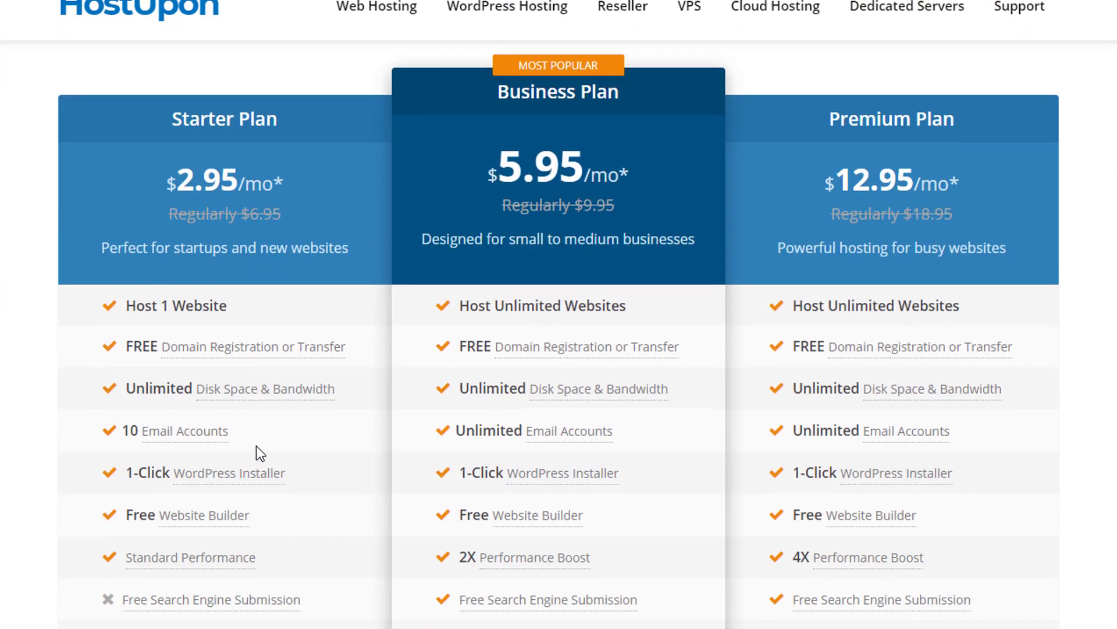
scroll(247, 412, "up", 1)
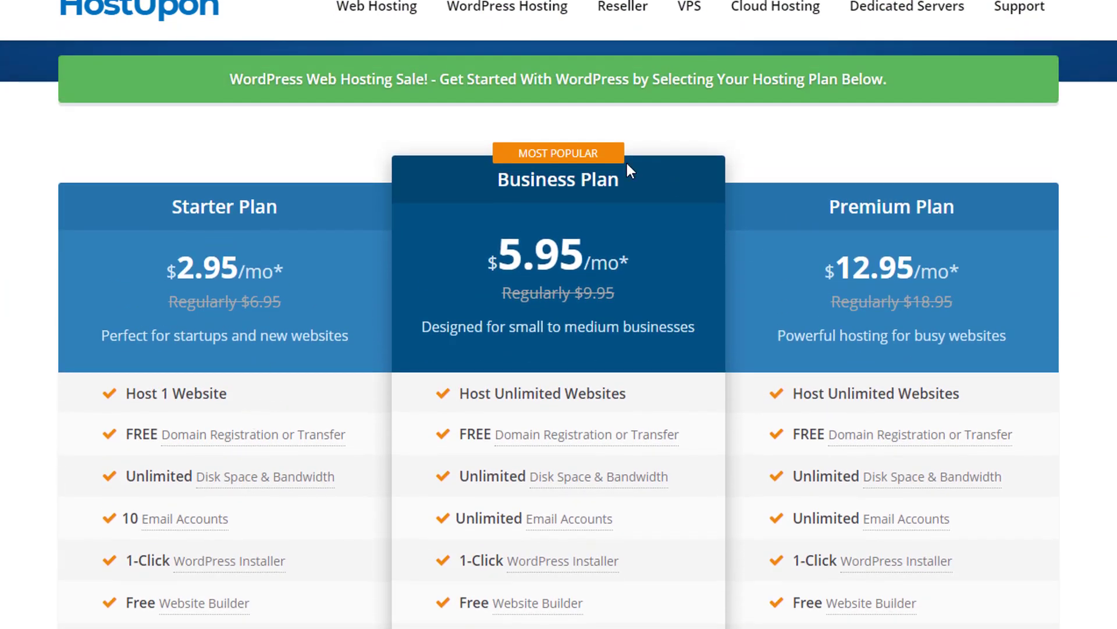
scroll(192, 349, "down", 1)
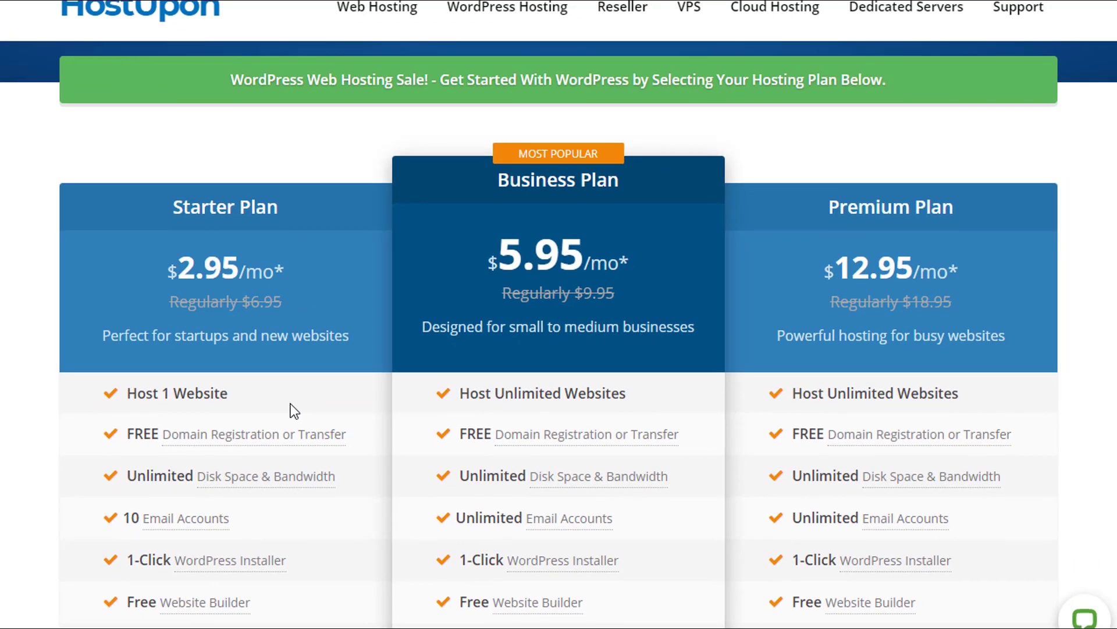
scroll(314, 361, "down", 2)
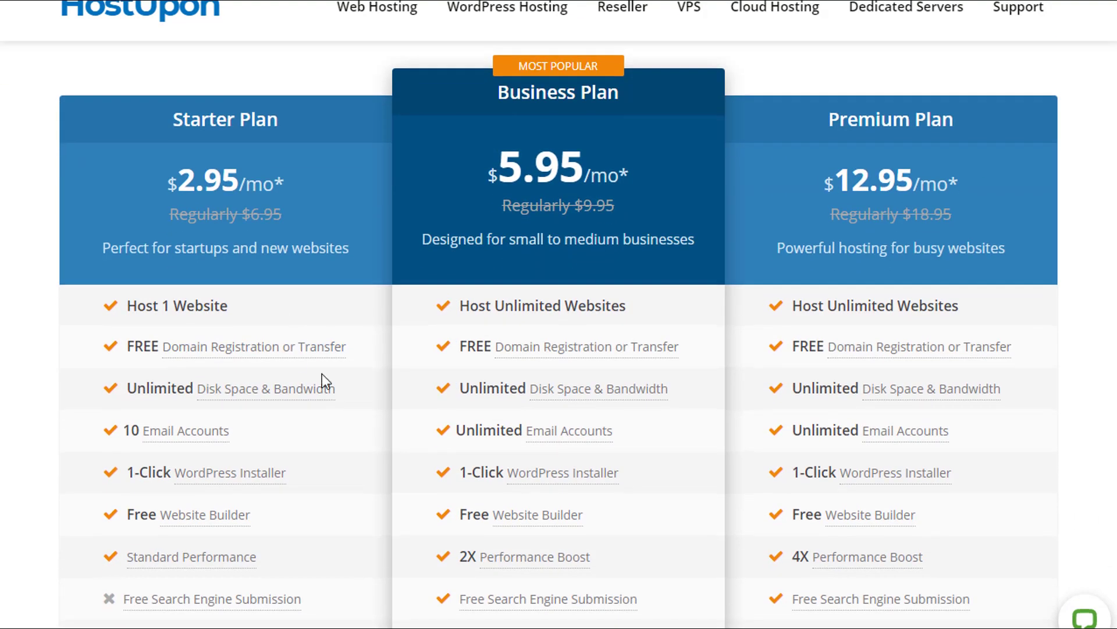
scroll(307, 295, "up", 2)
scroll(306, 296, "down", 2)
scroll(302, 299, "down", 2)
scroll(300, 310, "up", 2)
scroll(402, 274, "up", 2)
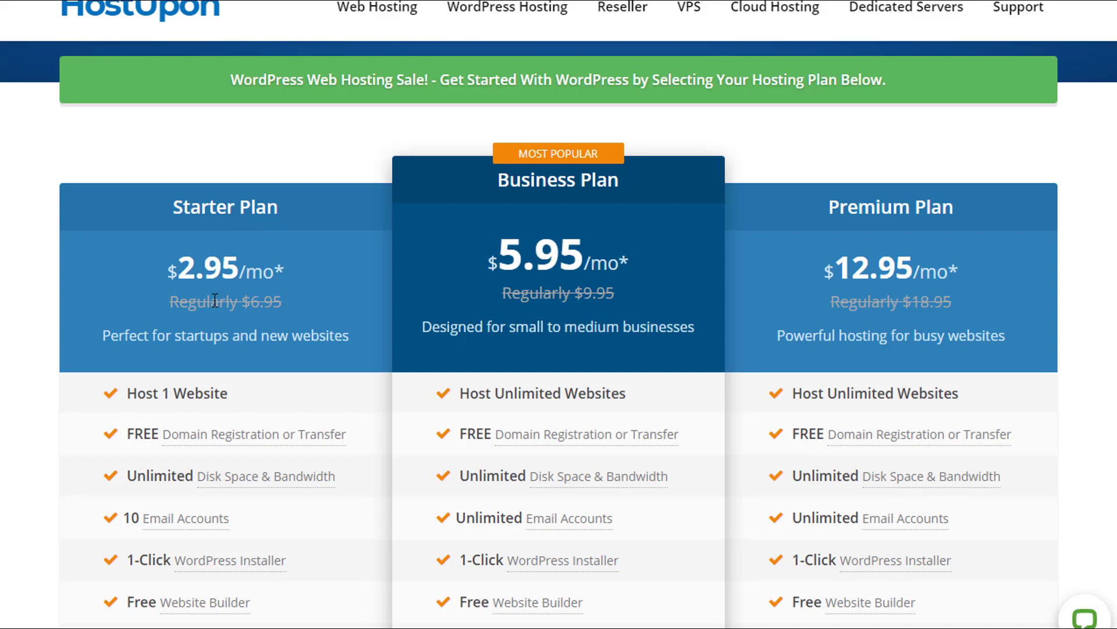
Compare the plans' features ($2.95, $5.95, $12.95/mo) down to the Signup Now buttons
scroll(215, 301, "down", 2)
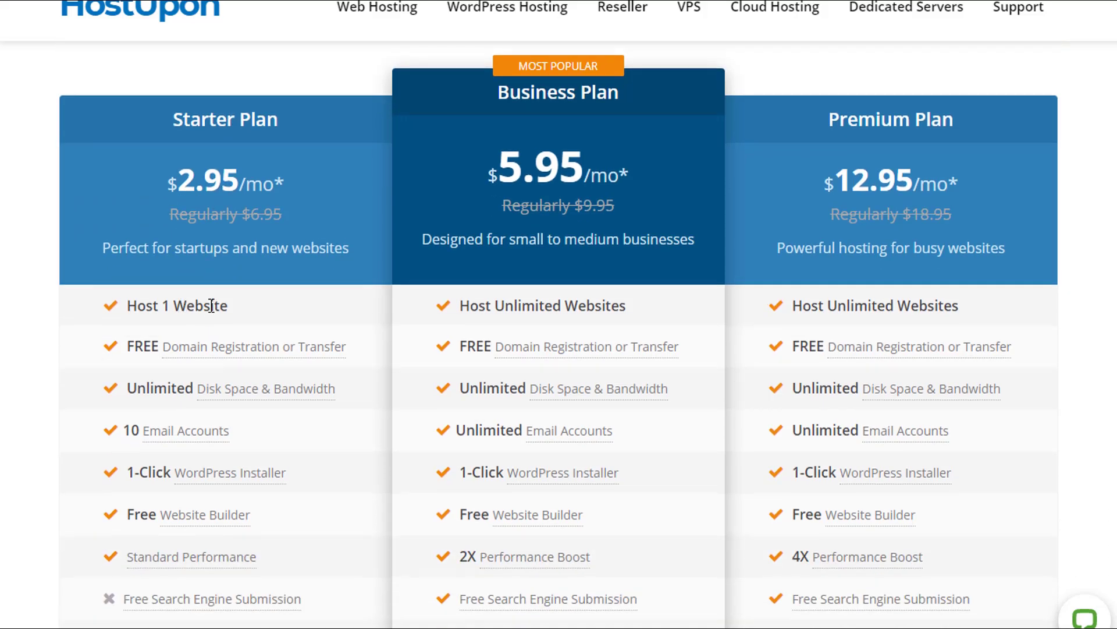
scroll(211, 306, "down", 2)
scroll(200, 332, "down", 2)
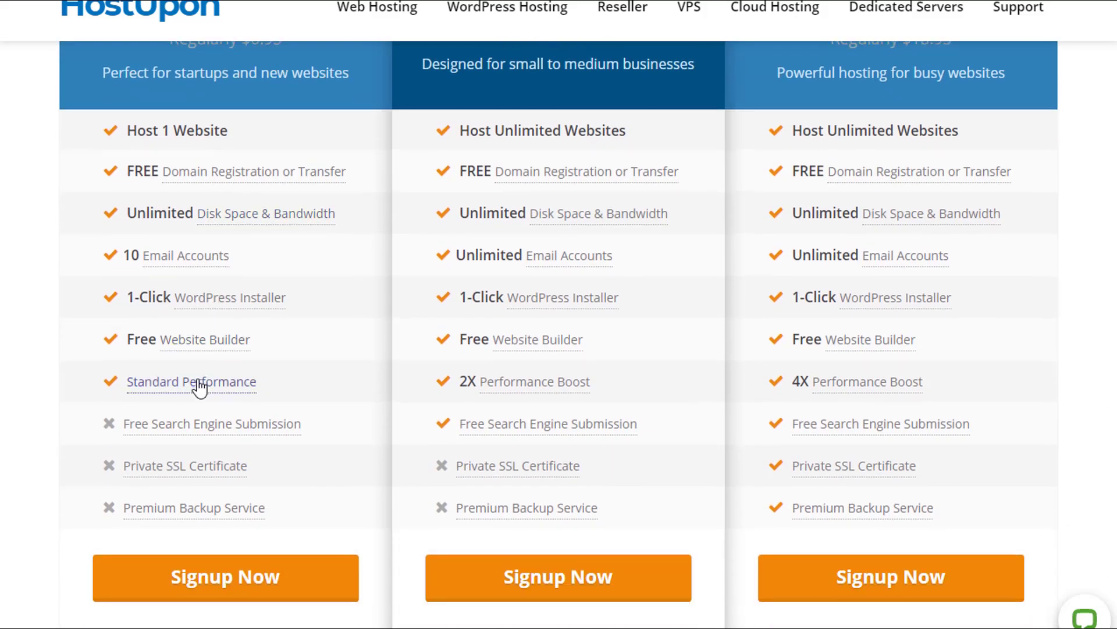
scroll(207, 399, "up", 4)
scroll(510, 187, "up", 2)
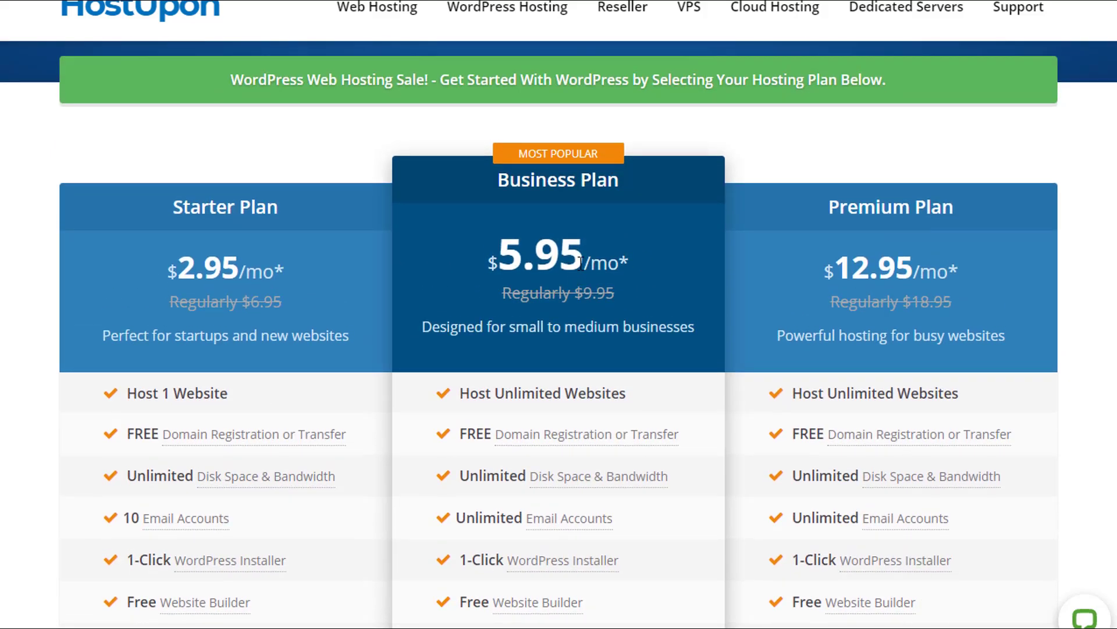
scroll(579, 262, "down", 2)
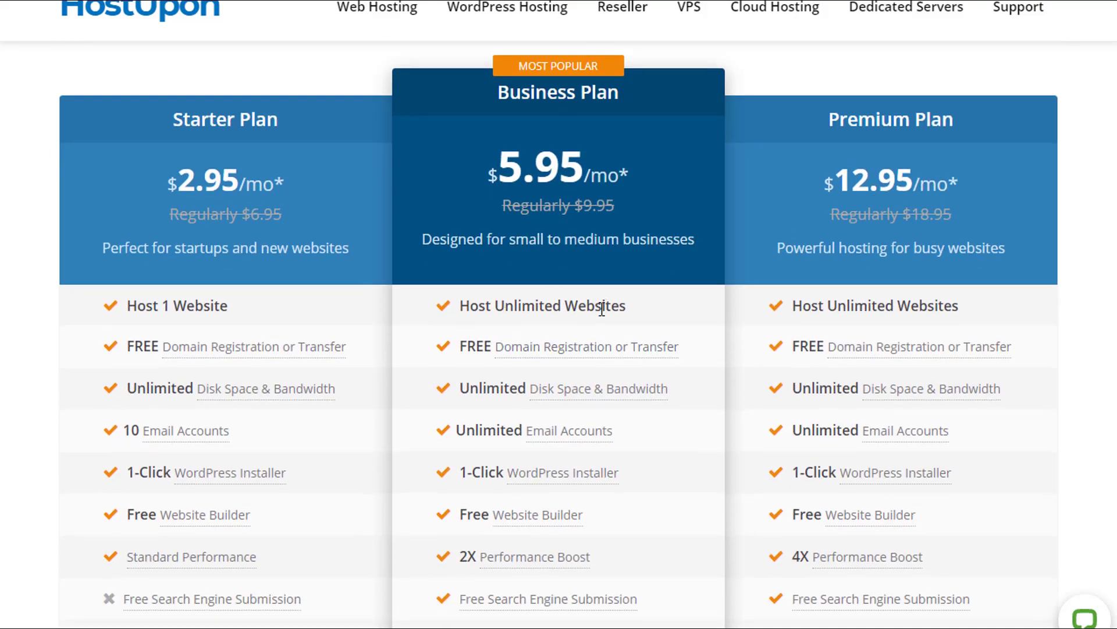
scroll(580, 334, "down", 2)
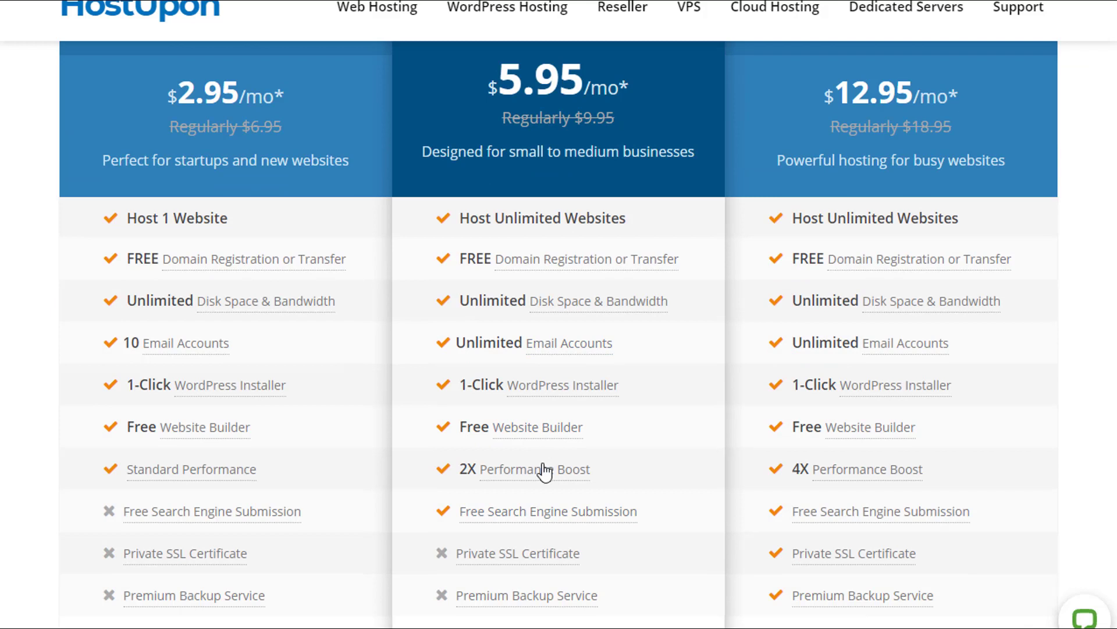
scroll(544, 471, "up", 2)
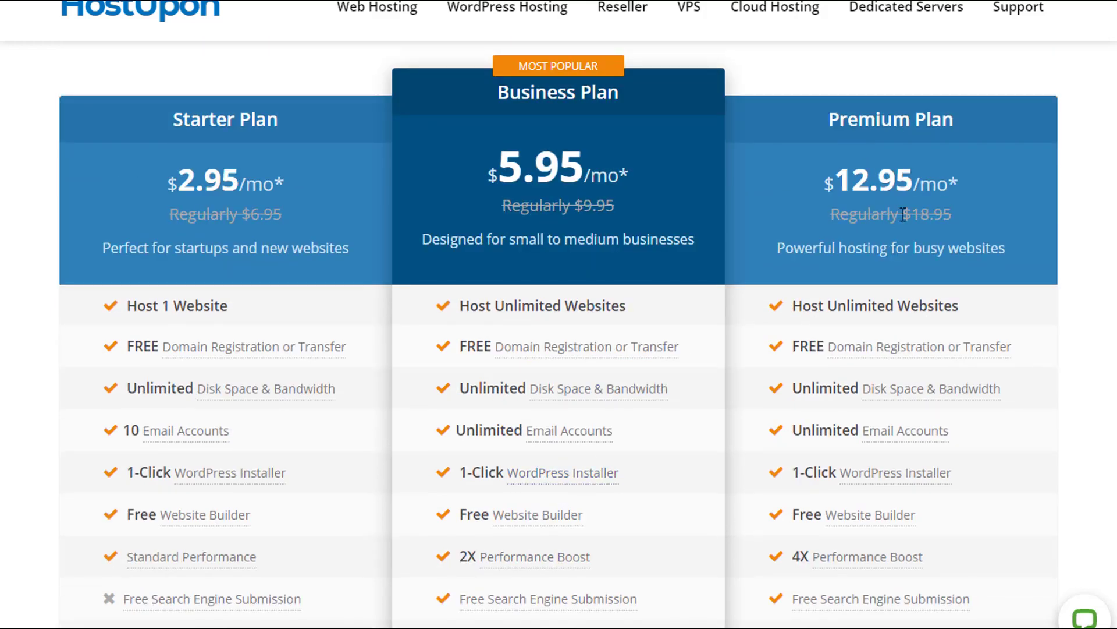
scroll(882, 226, "down", 3)
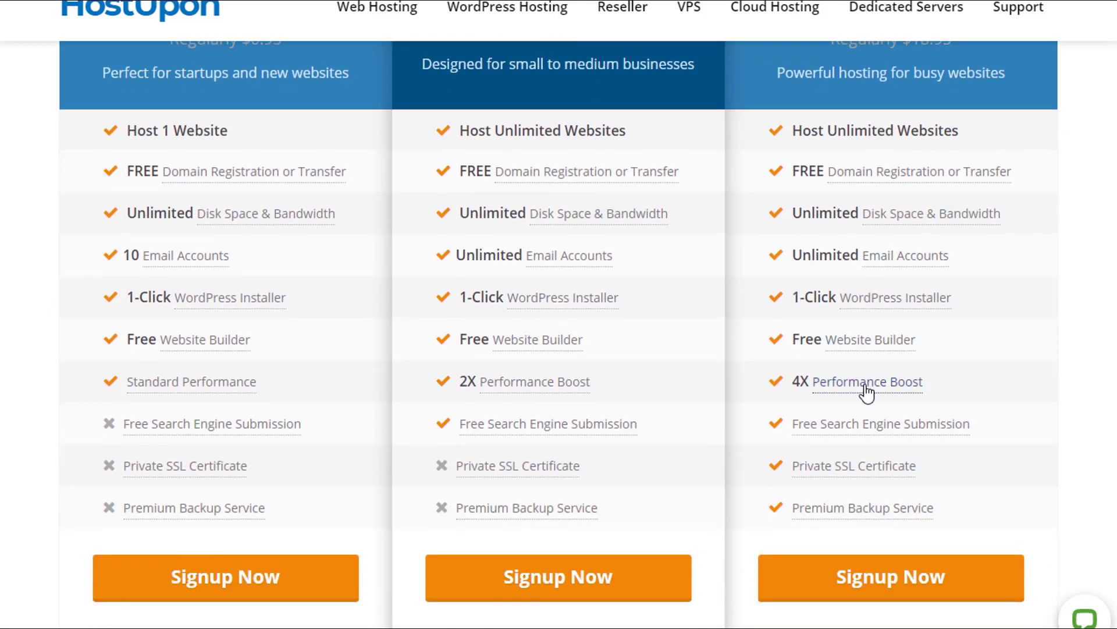
scroll(863, 396, "up", 5)
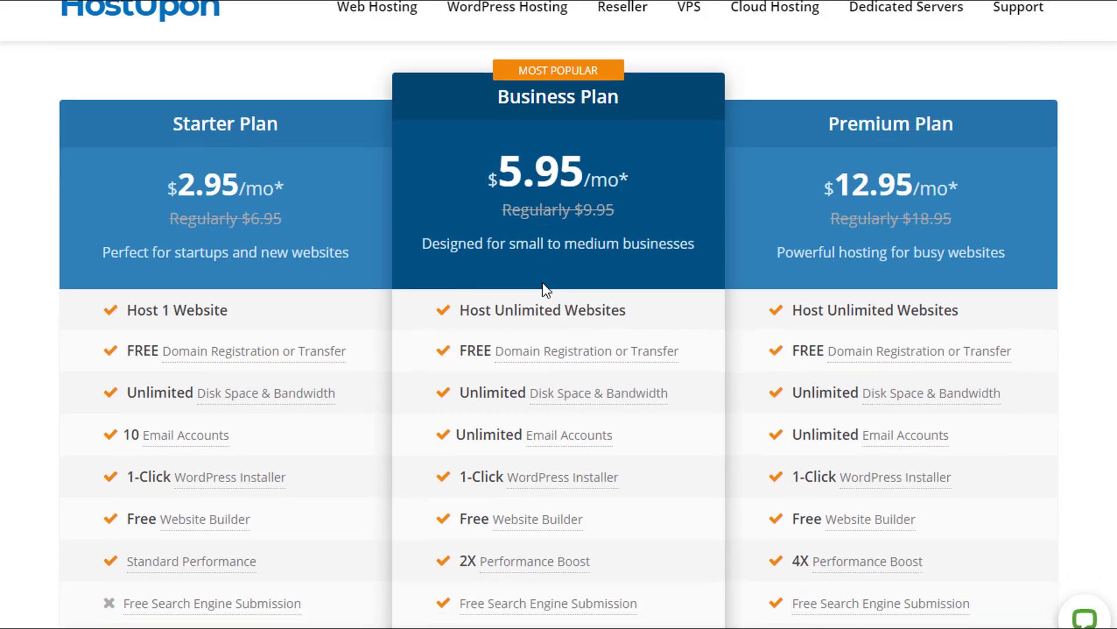
scroll(640, 297, "down", 1)
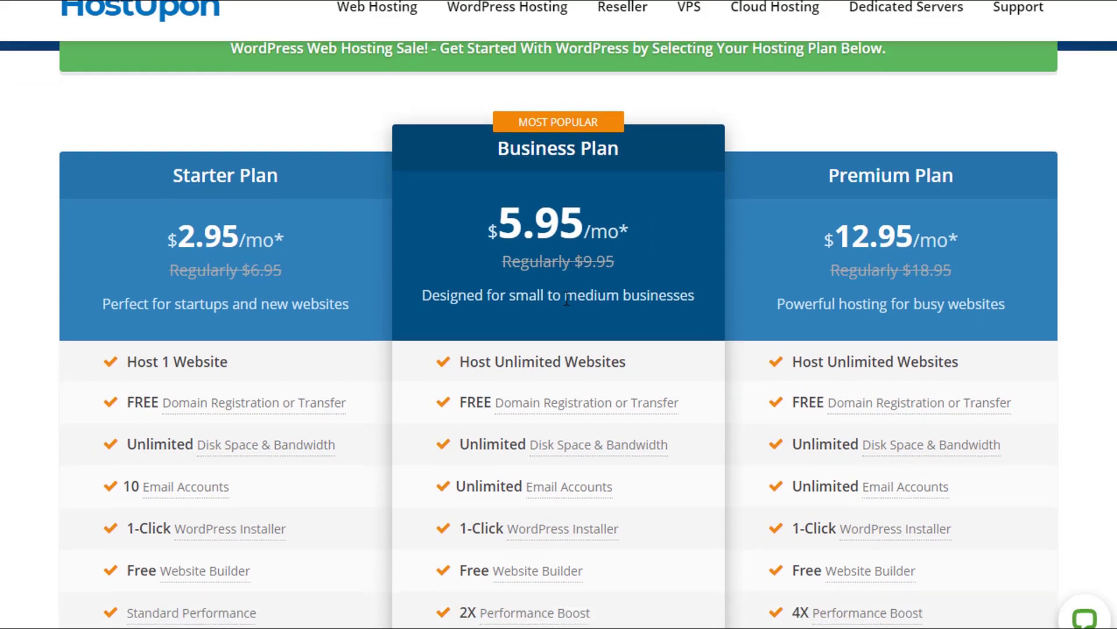
scroll(708, 305, "up", 3)
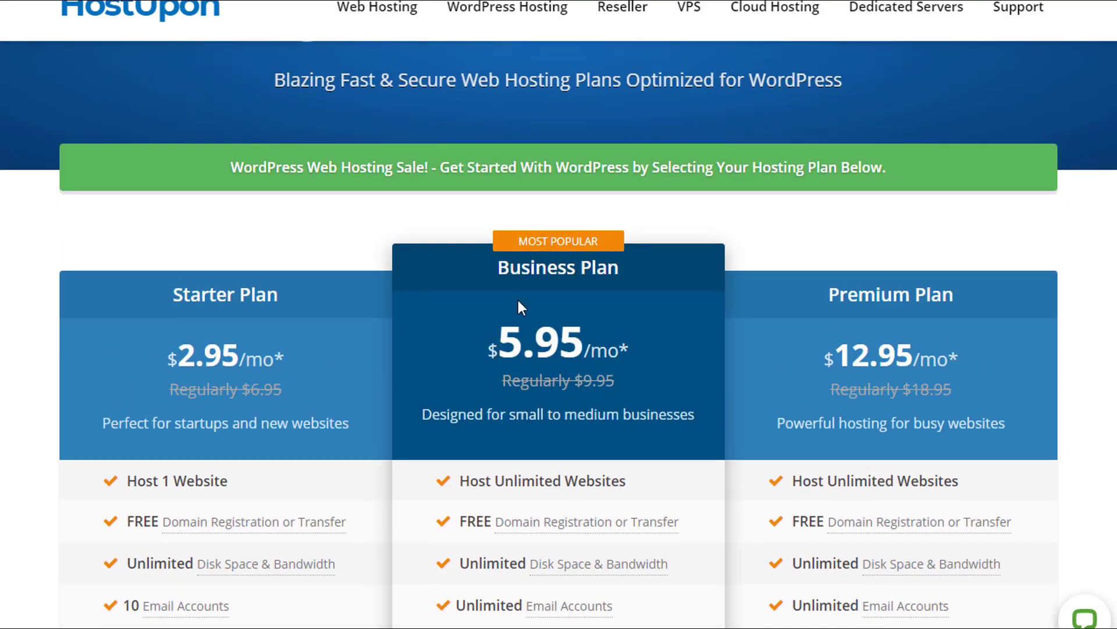
scroll(550, 388, "down", 1)
scroll(293, 416, "up", 1)
scroll(529, 369, "down", 1)
scroll(529, 372, "up", 1)
scroll(502, 384, "down", 4)
scroll(494, 387, "down", 3)
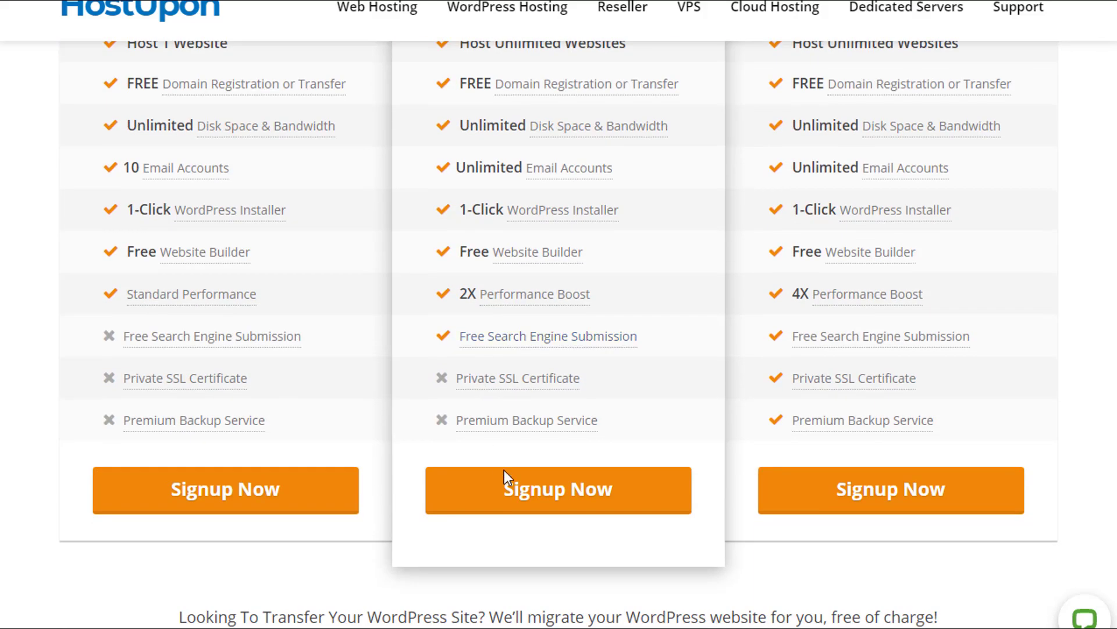
Start a Business Plan signup to bring up HostUpon's secure order form
left_click(558, 510)
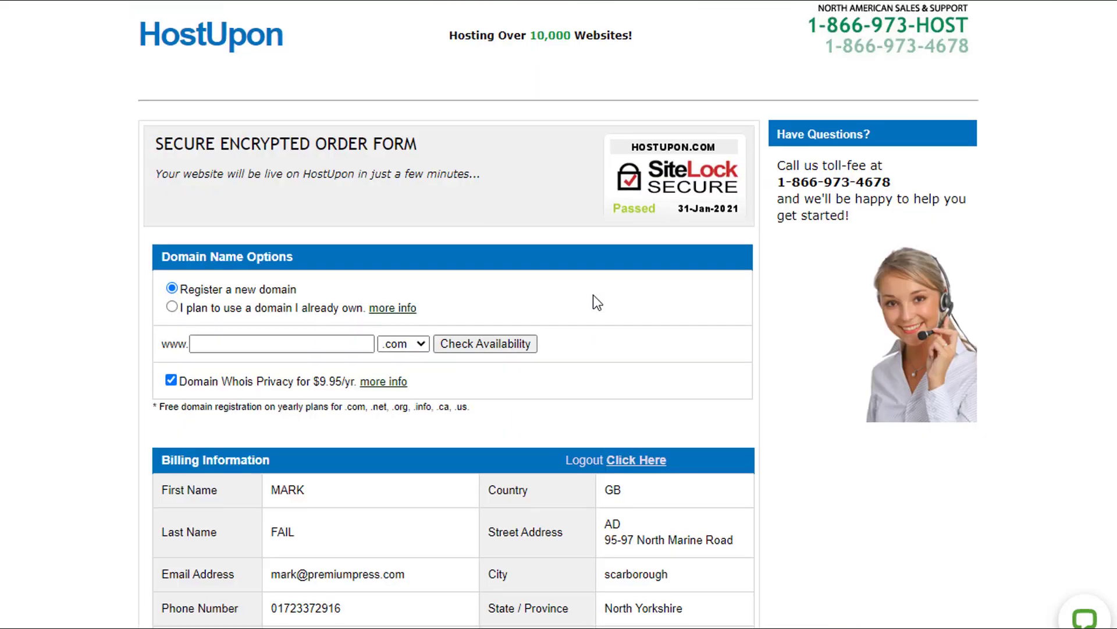
scroll(592, 297, "down", 3)
scroll(608, 313, "up", 3)
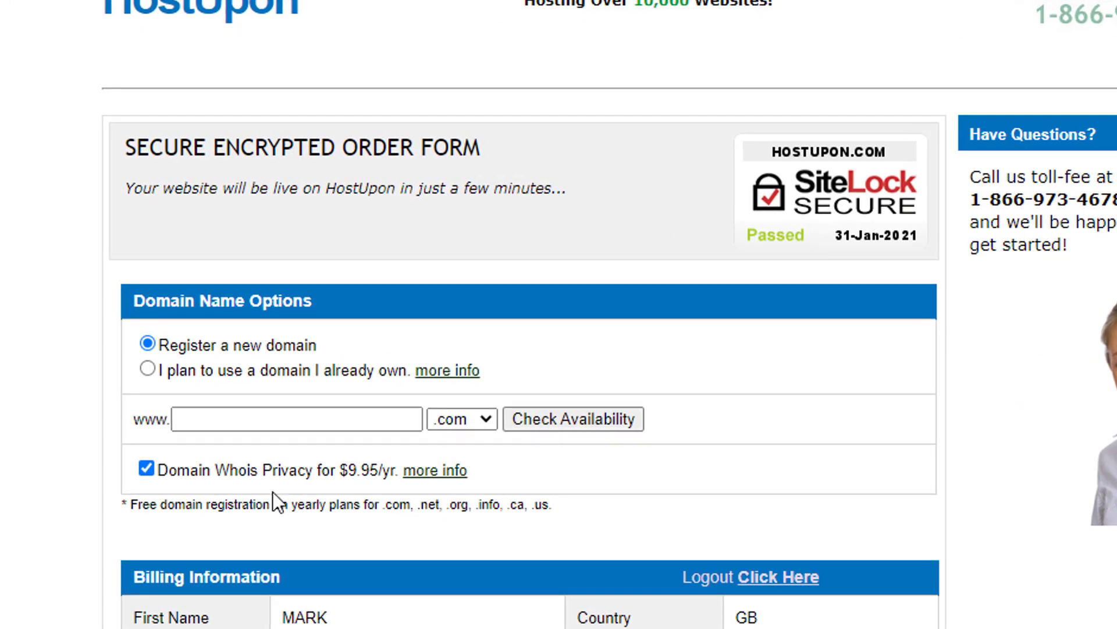
left_click(301, 416)
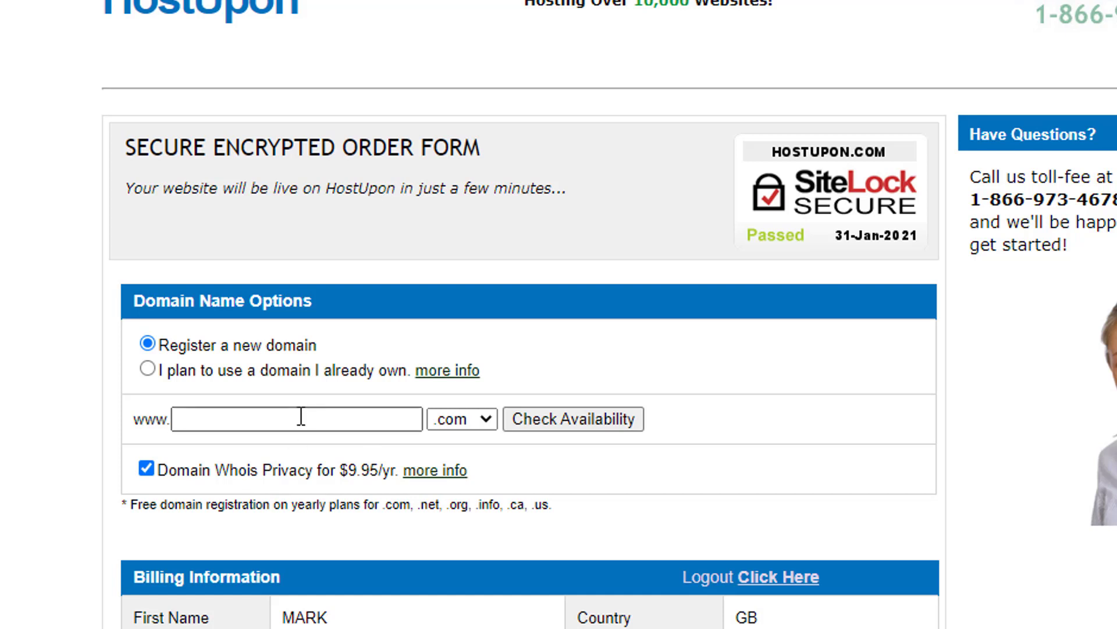
left_click(601, 335)
Enter testing1235678 as the new domain and check that testing1235678.com is available
left_click(203, 416)
type("testing1235678")
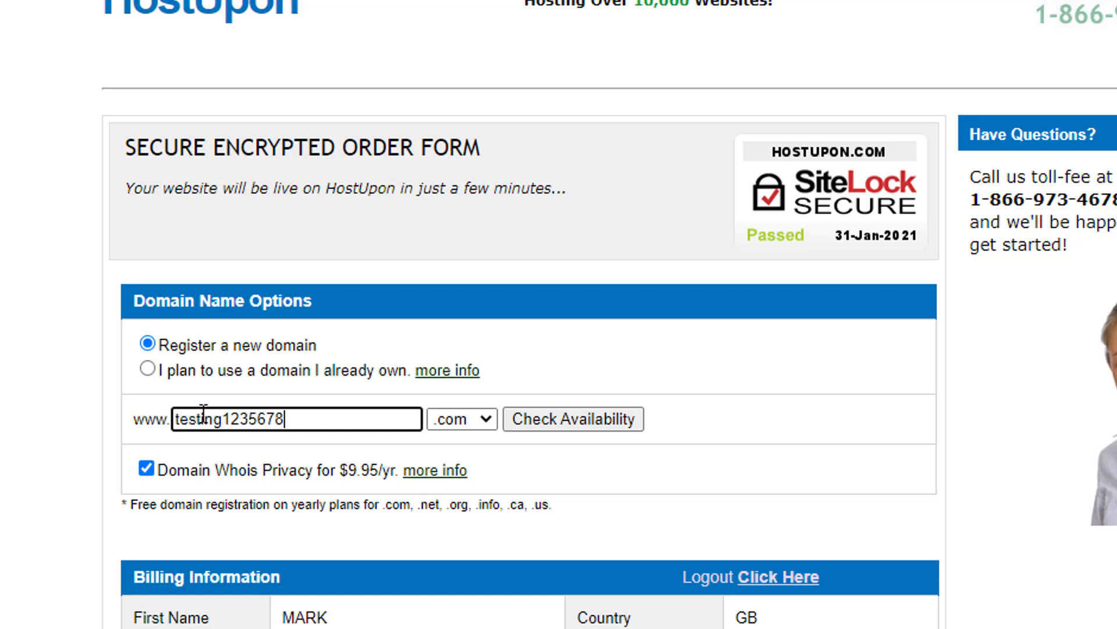
left_click(585, 420)
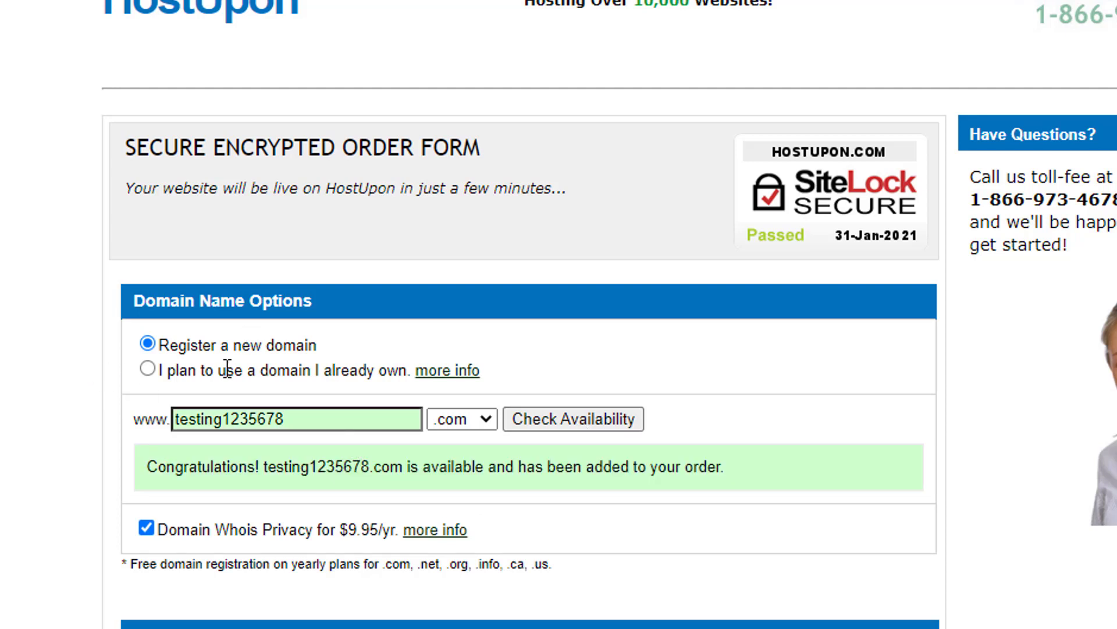
Switch the domain option to 'I plan to use a domain I already own'
left_click(307, 419)
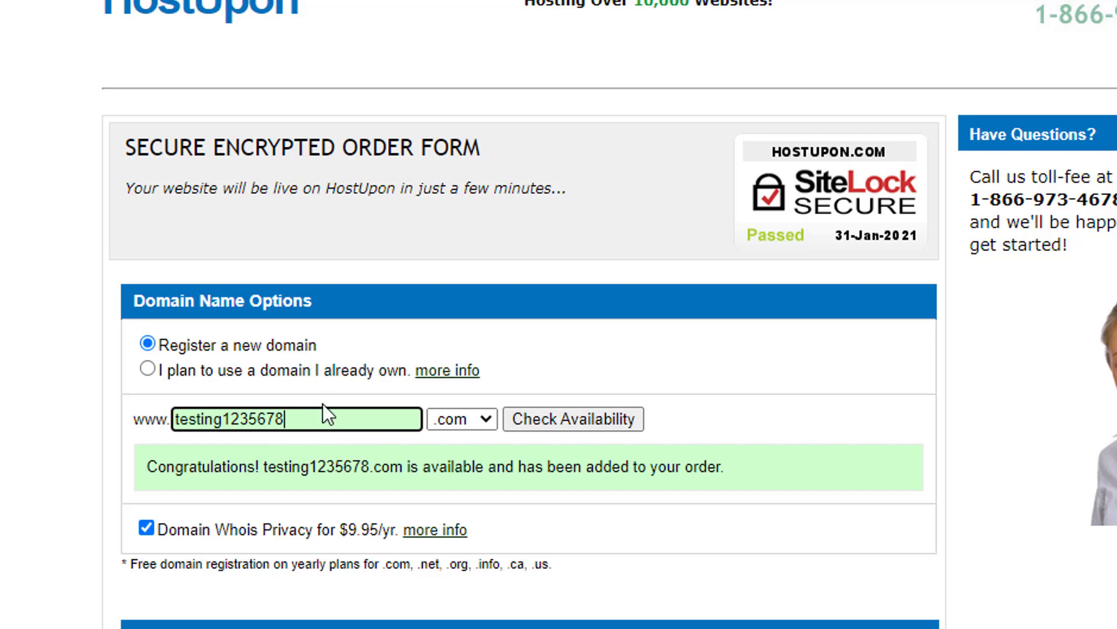
scroll(317, 409, "down", 2)
scroll(233, 372, "up", 2)
left_click(147, 369)
left_click(237, 419)
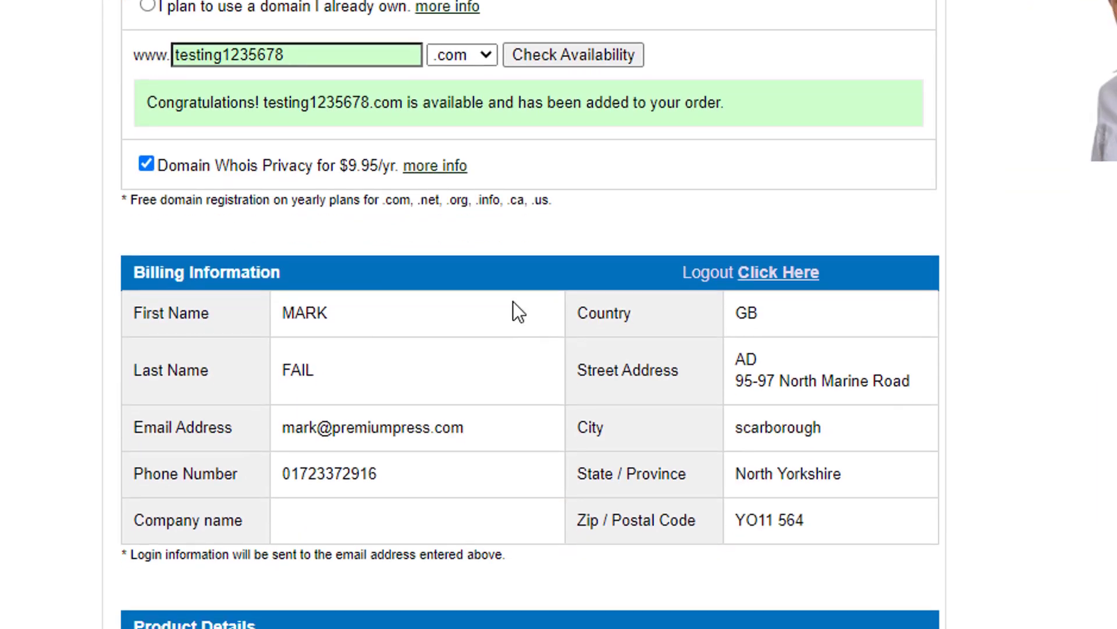
Review the Account Addons, leave SSL unticked, and validate coupon SUPERSALE as the highest discount
scroll(512, 302, "down", 10)
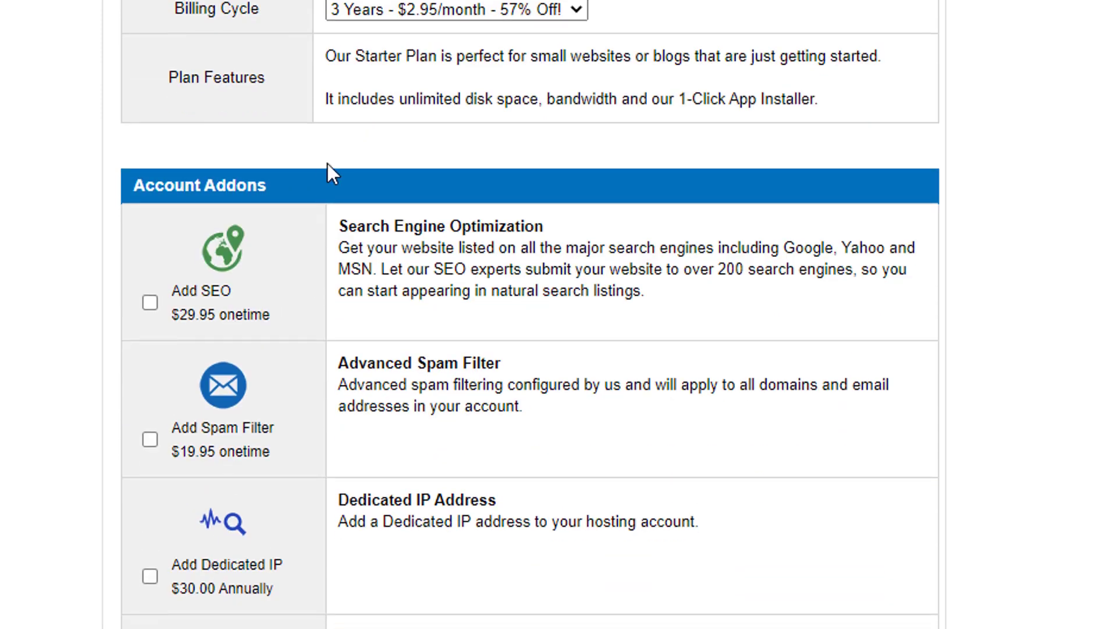
scroll(751, 262, "down", 4)
scroll(676, 298, "up", 2)
scroll(677, 319, "down", 2)
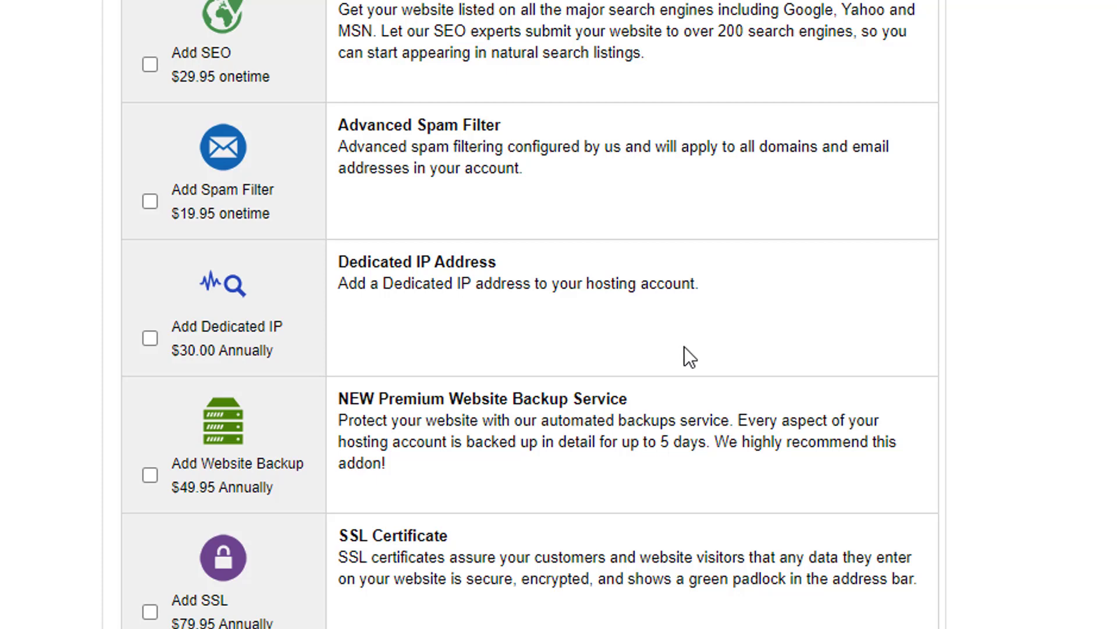
scroll(689, 357, "down", 2)
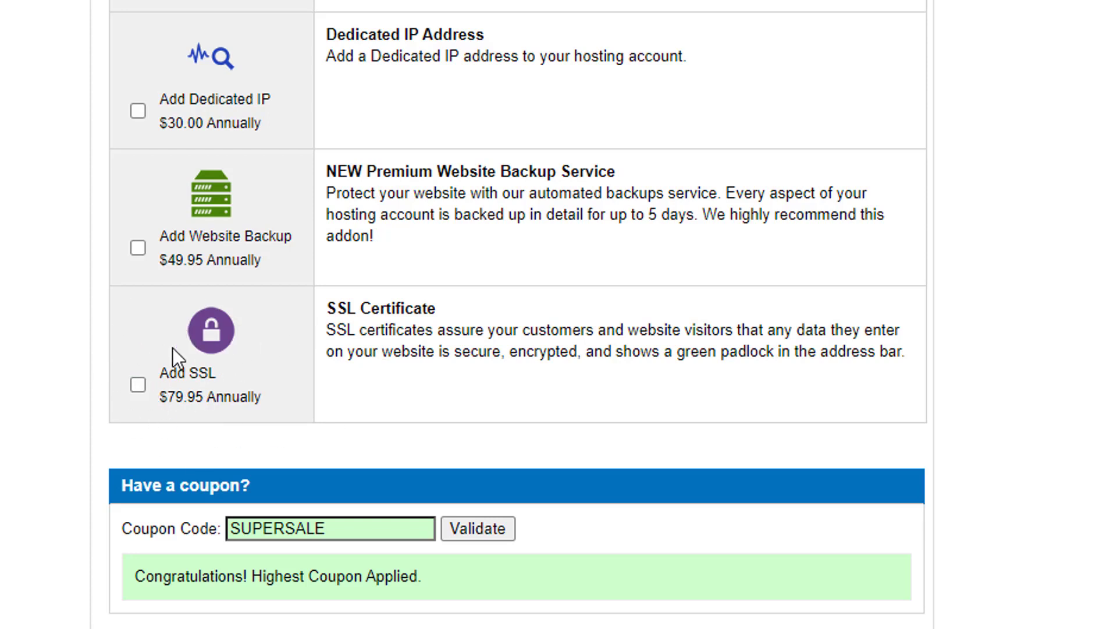
left_click(138, 384)
scroll(325, 356, "down", 2)
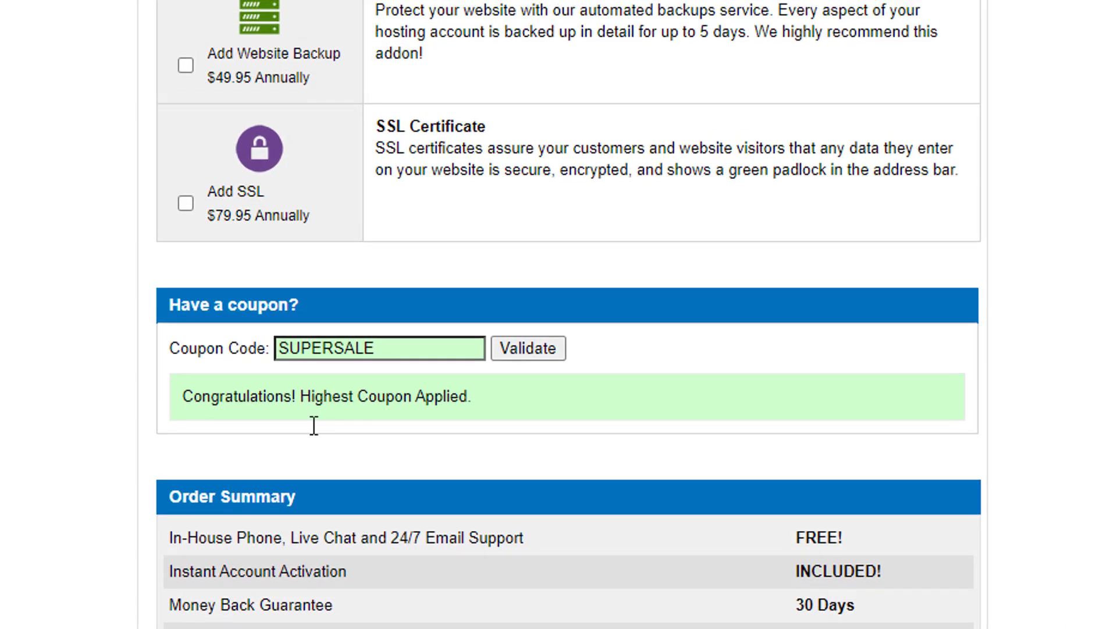
scroll(403, 535, "up", 2)
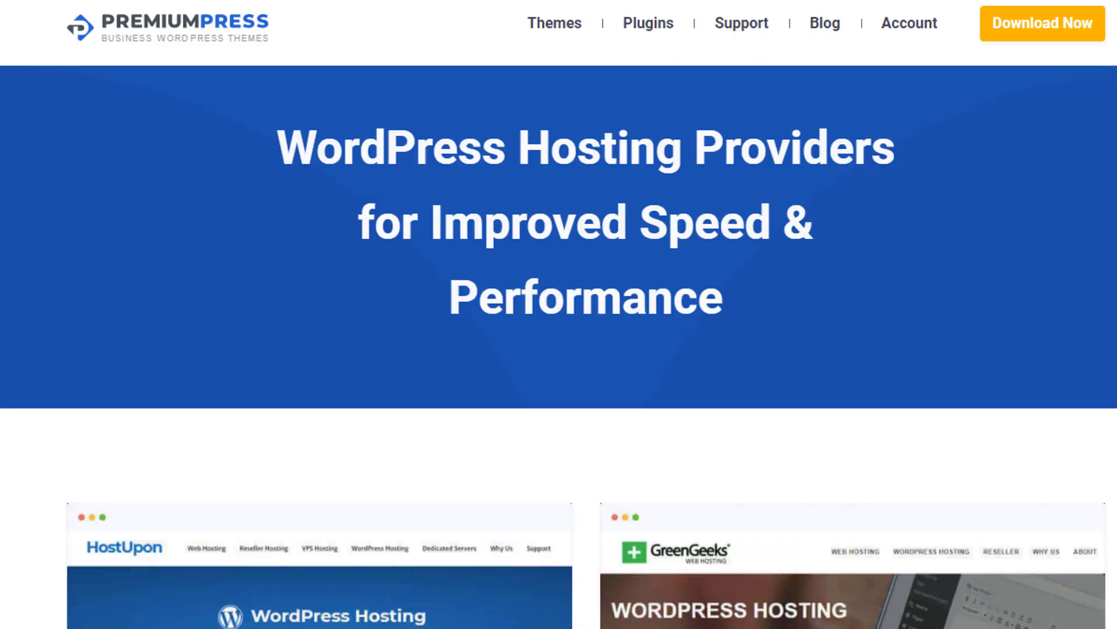
Scroll to the Order Summary showing the $144.00 coupon discount and $214.20 total, with payment details
scroll(369, 444, "down", 10)
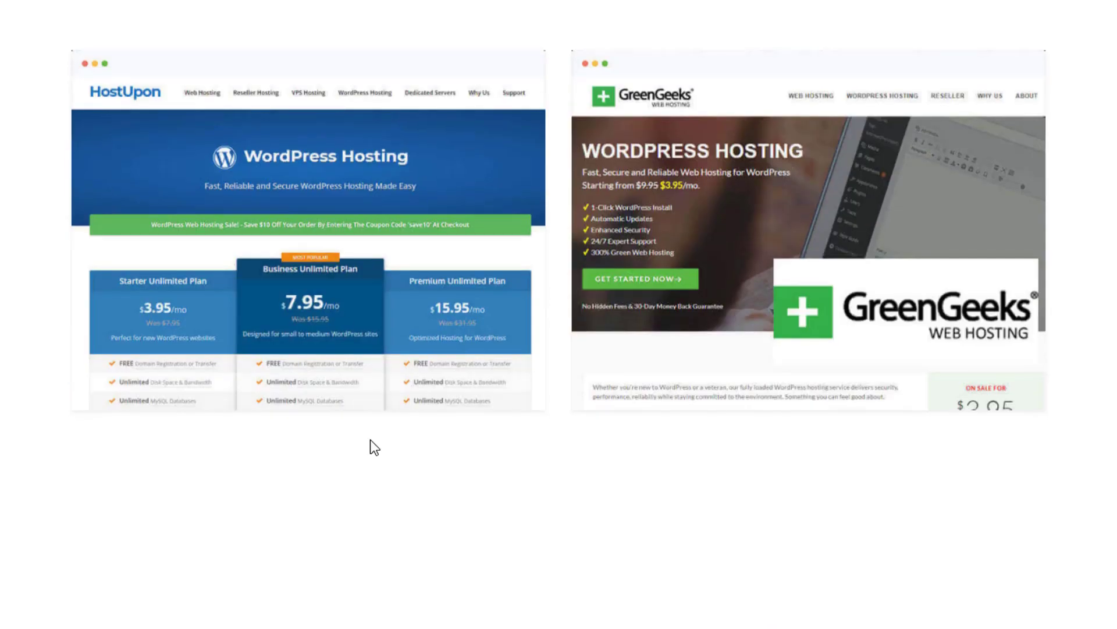
scroll(349, 407, "up", 2)
scroll(349, 368, "down", 3)
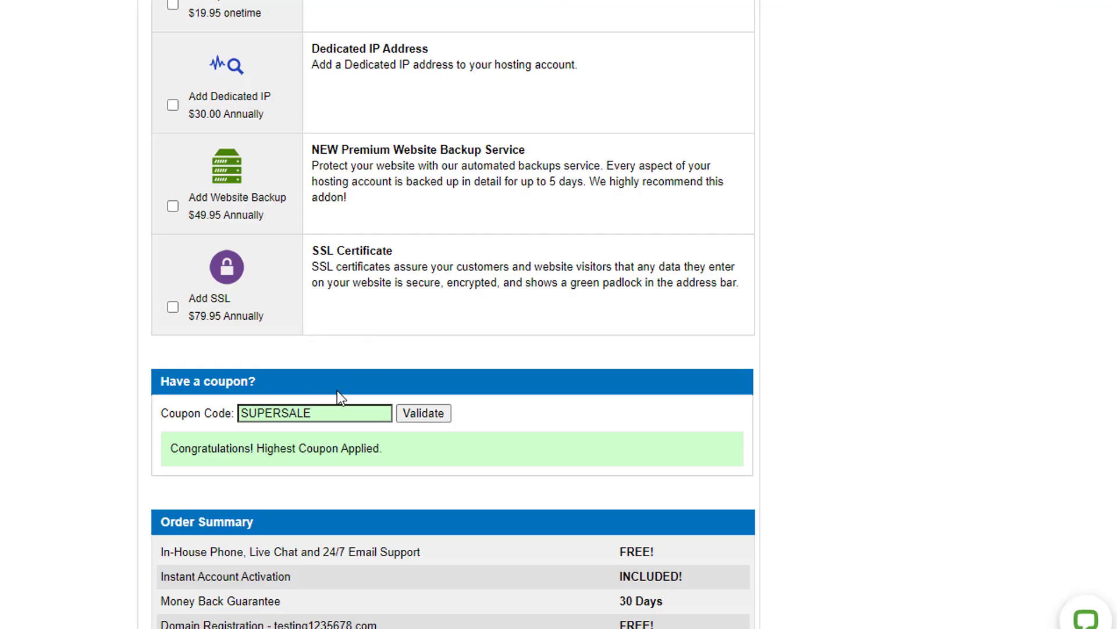
scroll(338, 391, "up", 2)
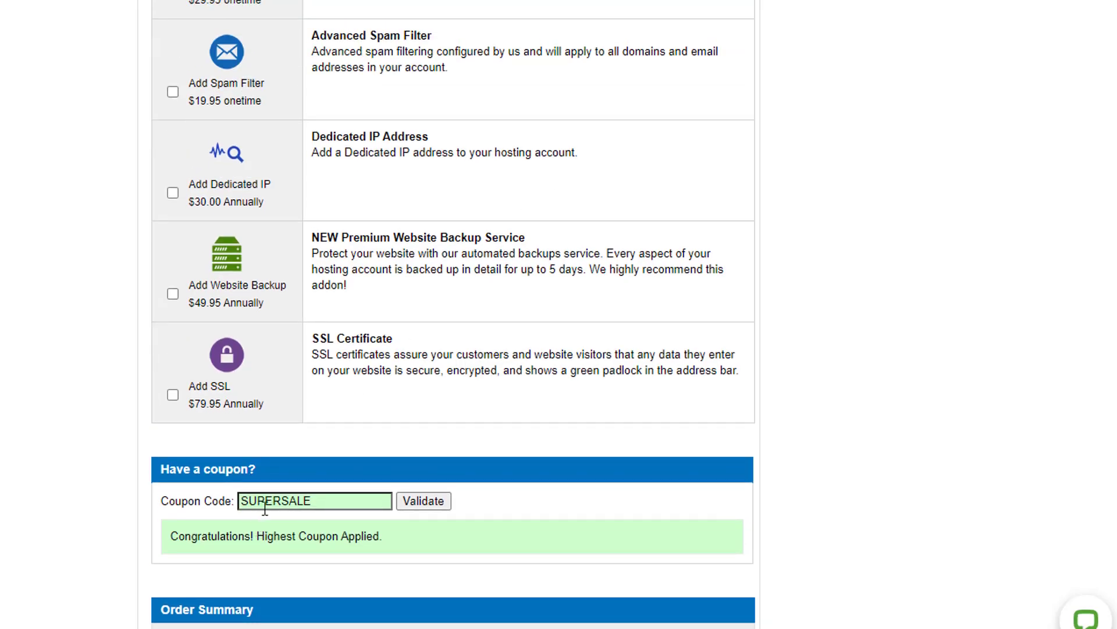
scroll(367, 458, "down", 2)
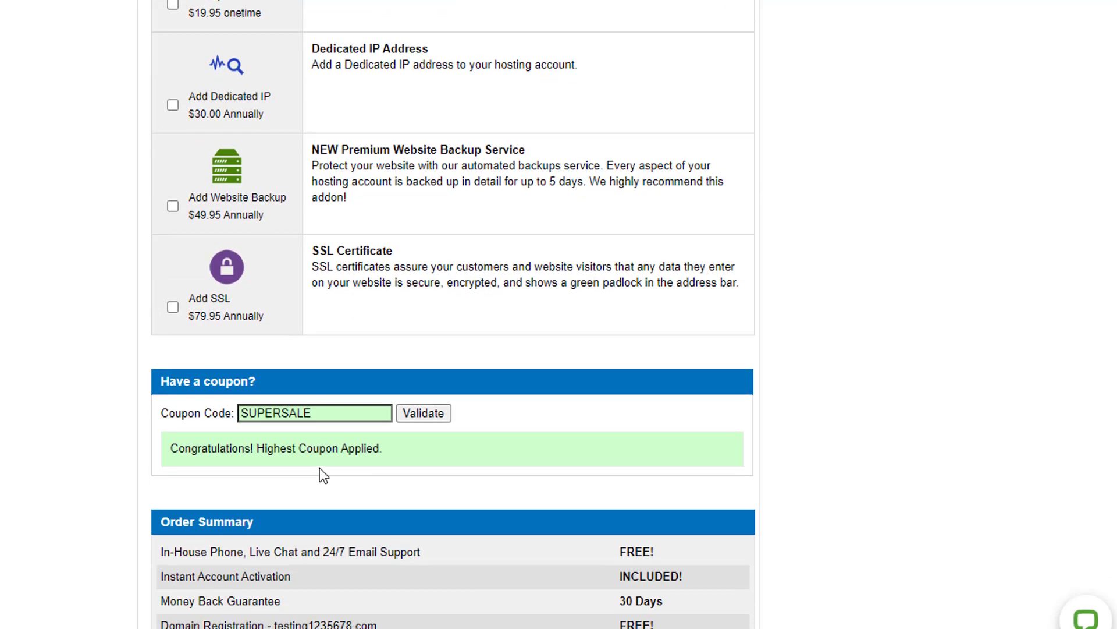
scroll(319, 466, "up", 2)
scroll(319, 474, "down", 2)
scroll(409, 285, "down", 6)
scroll(308, 289, "down", 2)
scroll(337, 245, "up", 1)
Read the welcome email's account and login details, briefly selecting the domain name
scroll(361, 192, "down", 4)
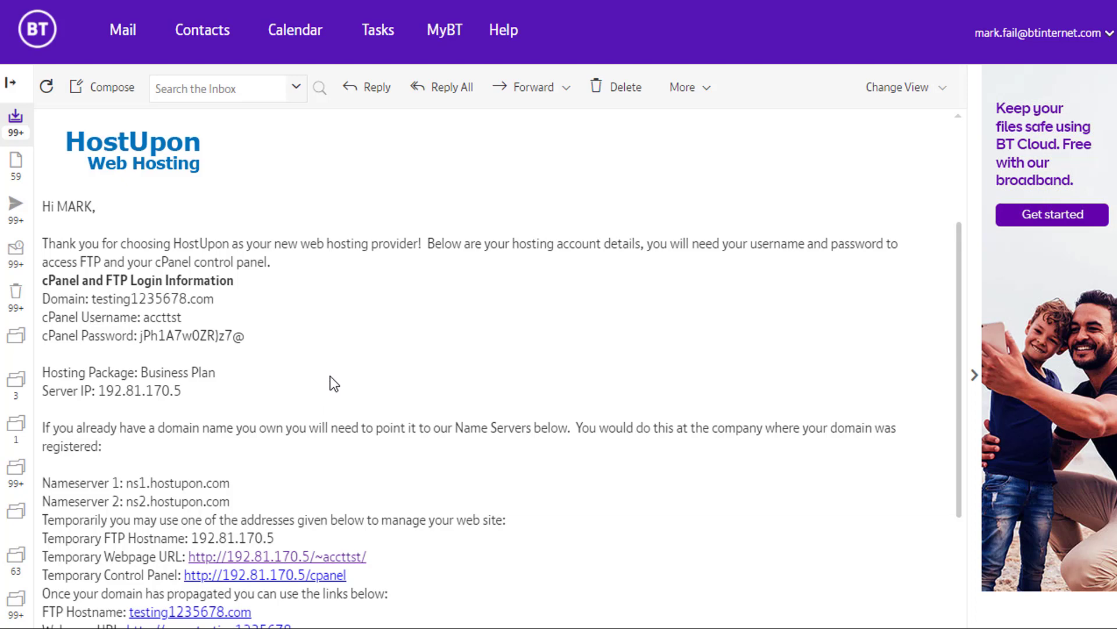
scroll(330, 376, "down", 2)
scroll(342, 379, "up", 2)
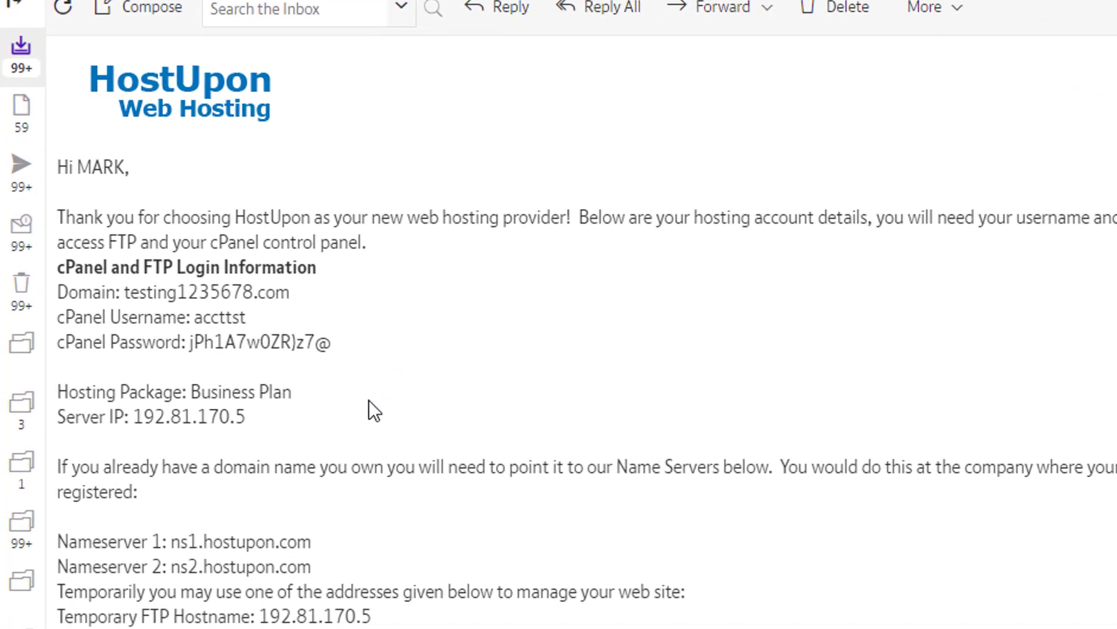
scroll(369, 401, "down", 2)
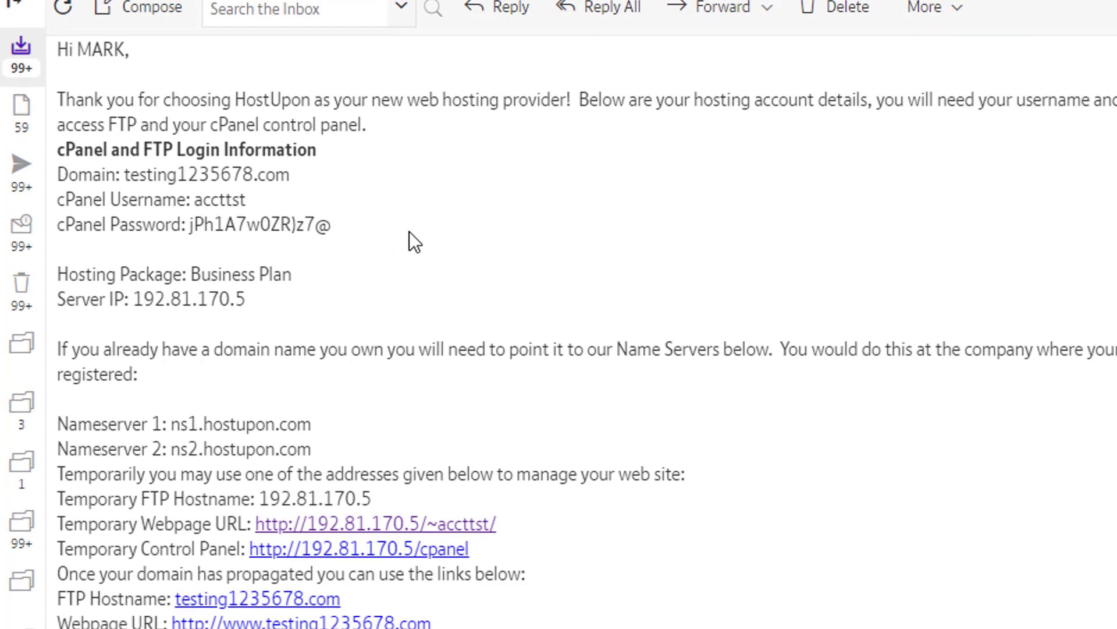
scroll(401, 239, "up", 2)
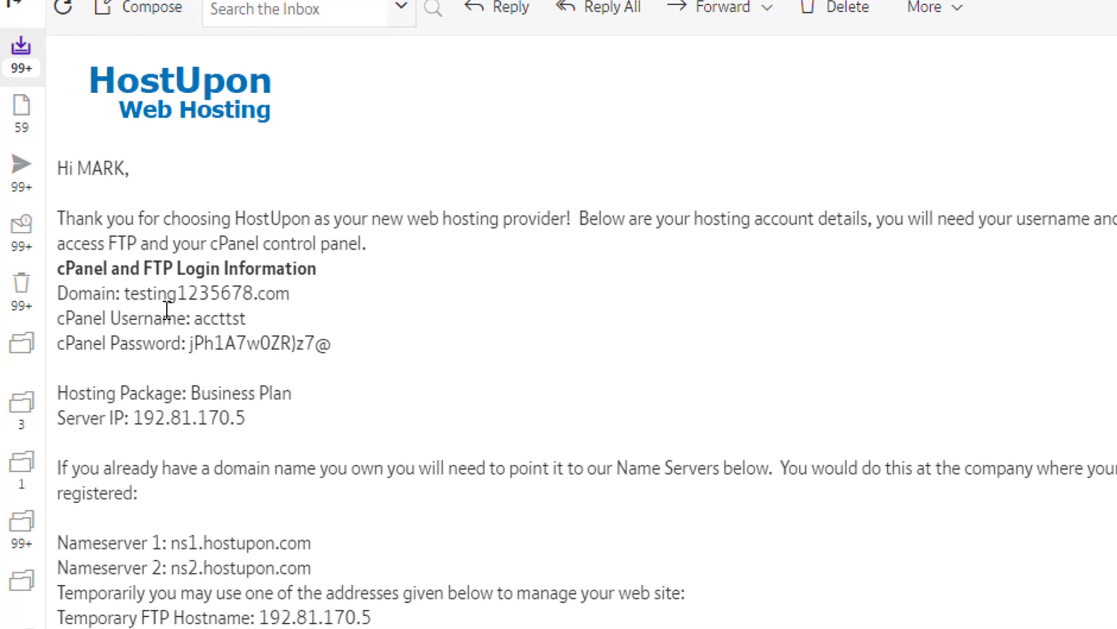
left_click_drag(292, 295, 130, 292)
left_click(140, 291)
Open the email's Temporary Webpage URL link in a new tab
scroll(230, 325, "down", 2)
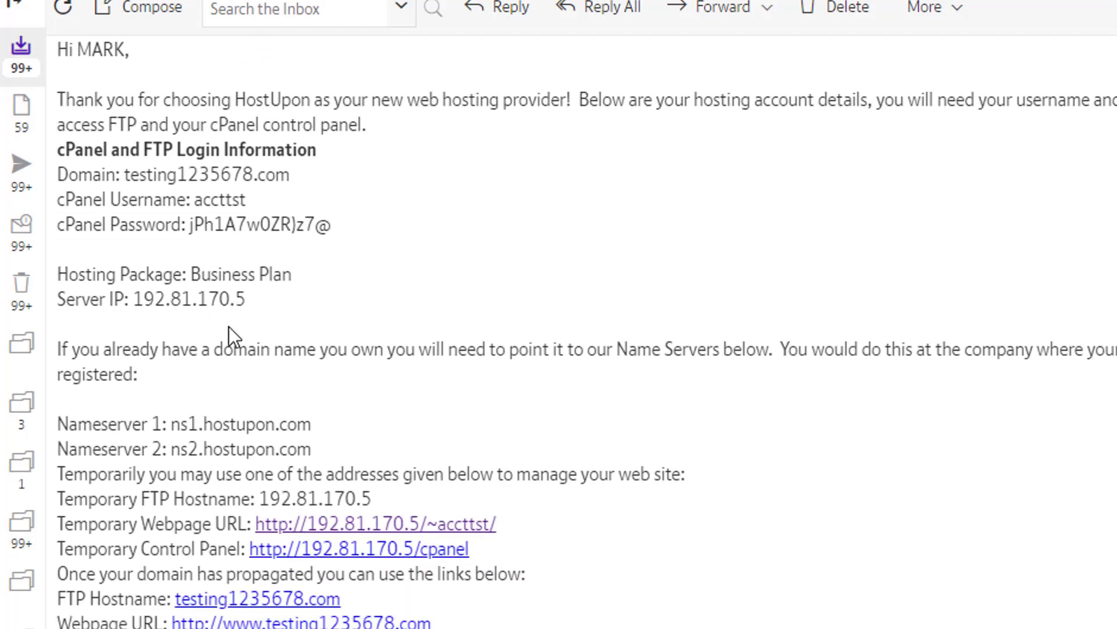
scroll(229, 326, "down", 3)
scroll(183, 390, "down", 1)
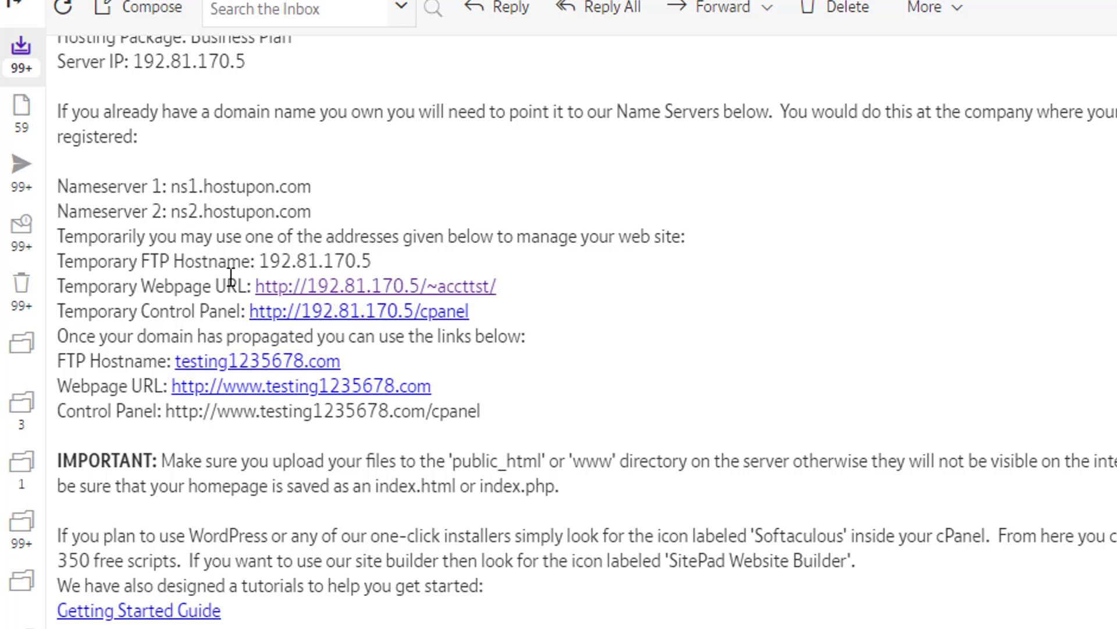
right_click(344, 289)
left_click(386, 353)
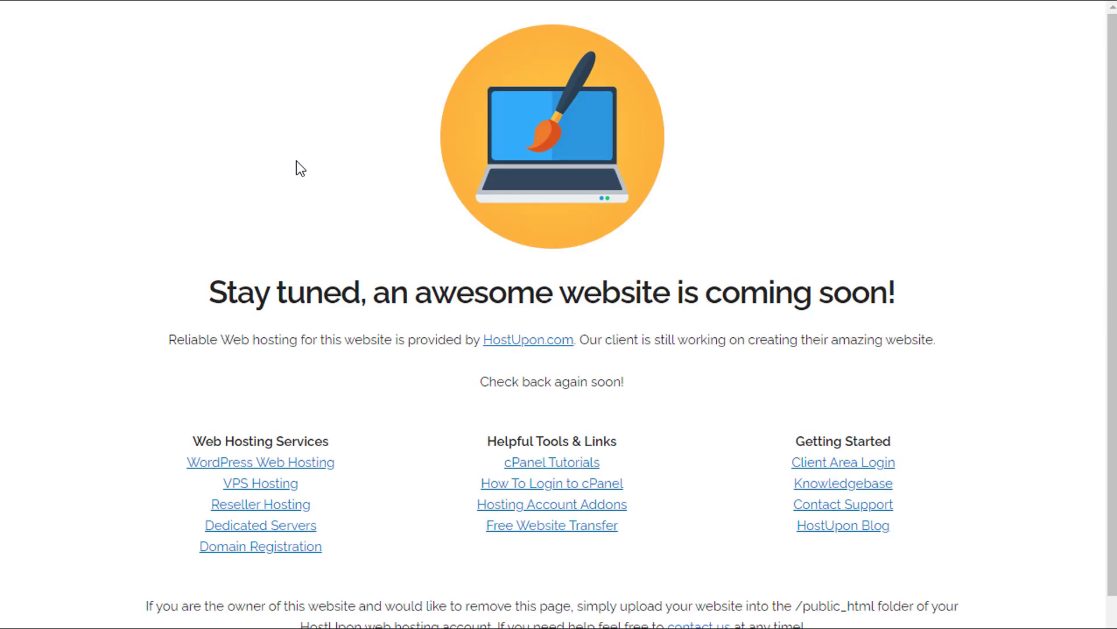
View the 'Stay tuned' coming-soon placeholder, then close its tab with Ctrl+W to return to the email
scroll(494, 316, "down", 2)
scroll(466, 445, "down", 2)
scroll(504, 239, "up", 2)
key("ctrl+w")
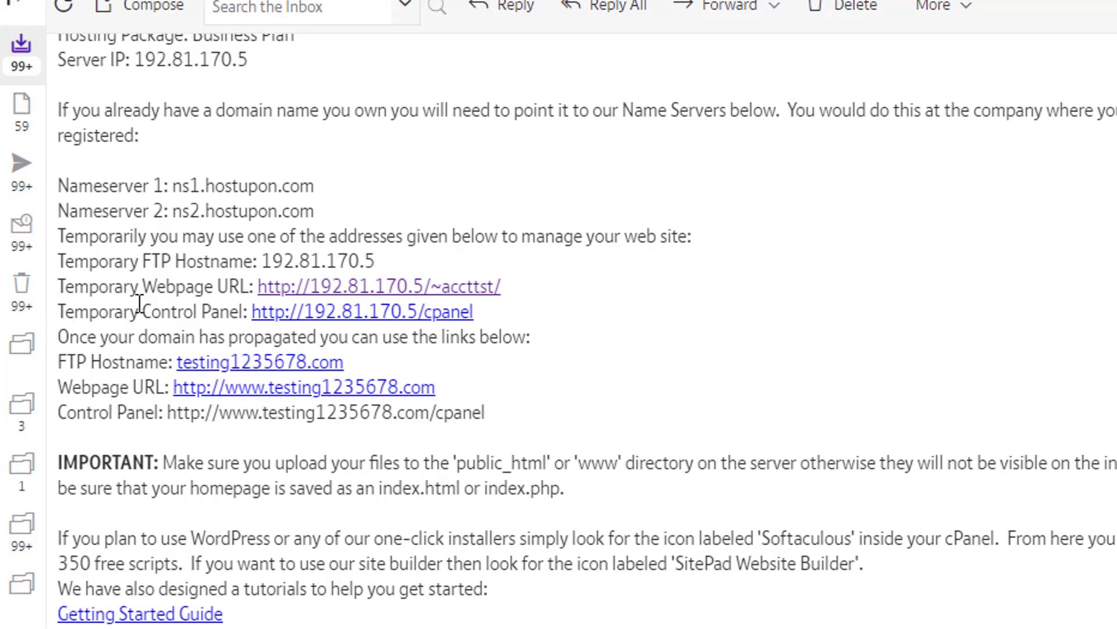
Open the welcome email's Temporary Control Panel link in a new tab to reach the cPanel login
left_click_drag(244, 313, 134, 299)
scroll(134, 299, "up", 4)
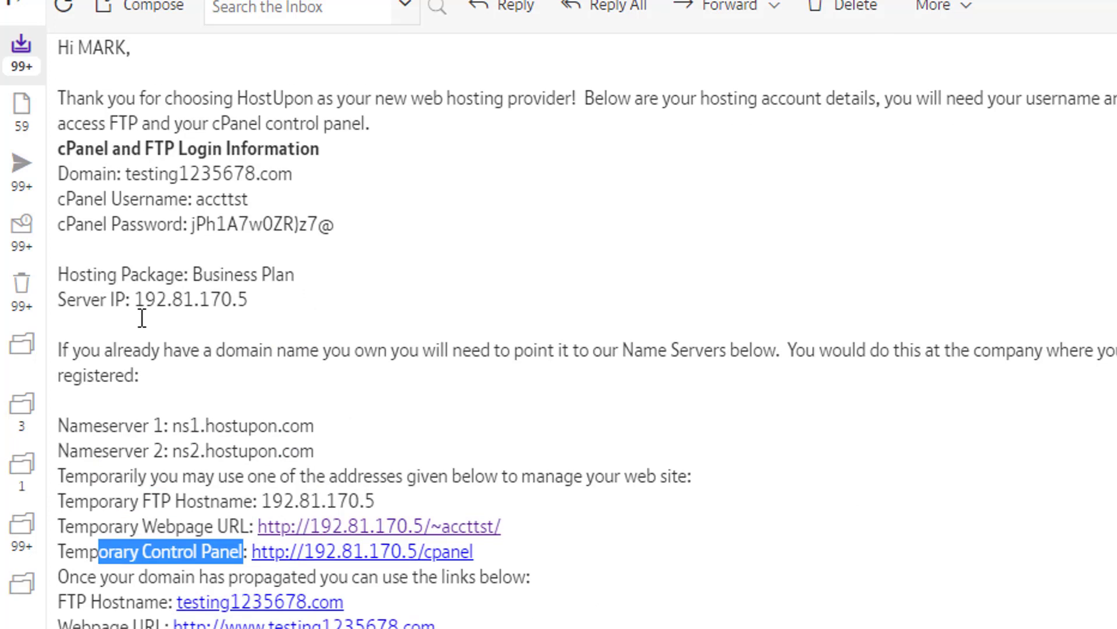
left_click(94, 200)
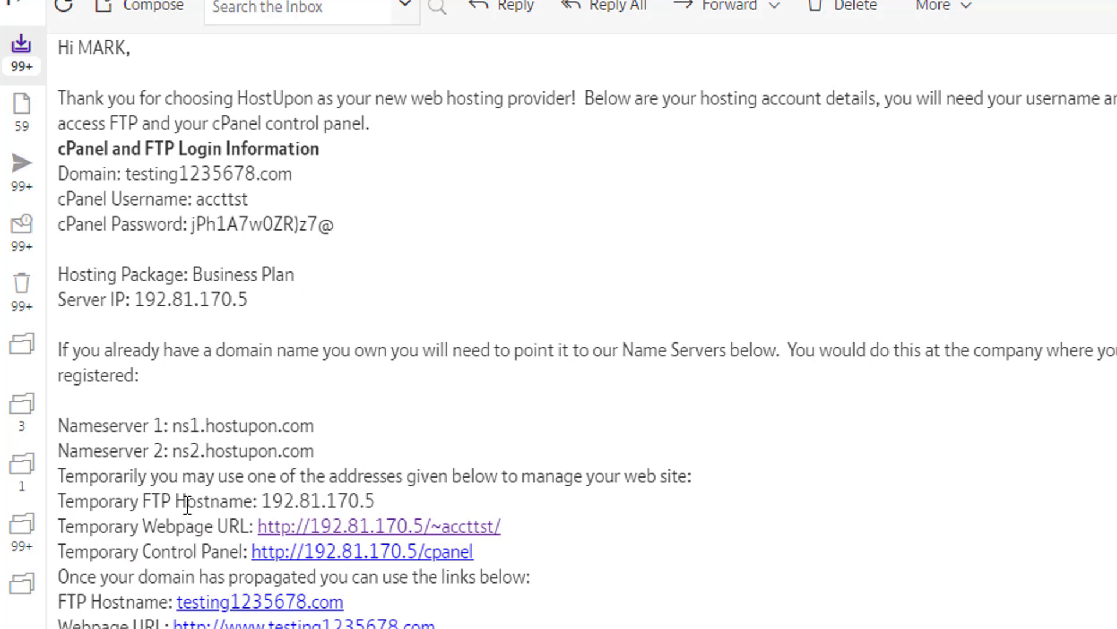
scroll(187, 507, "down", 2)
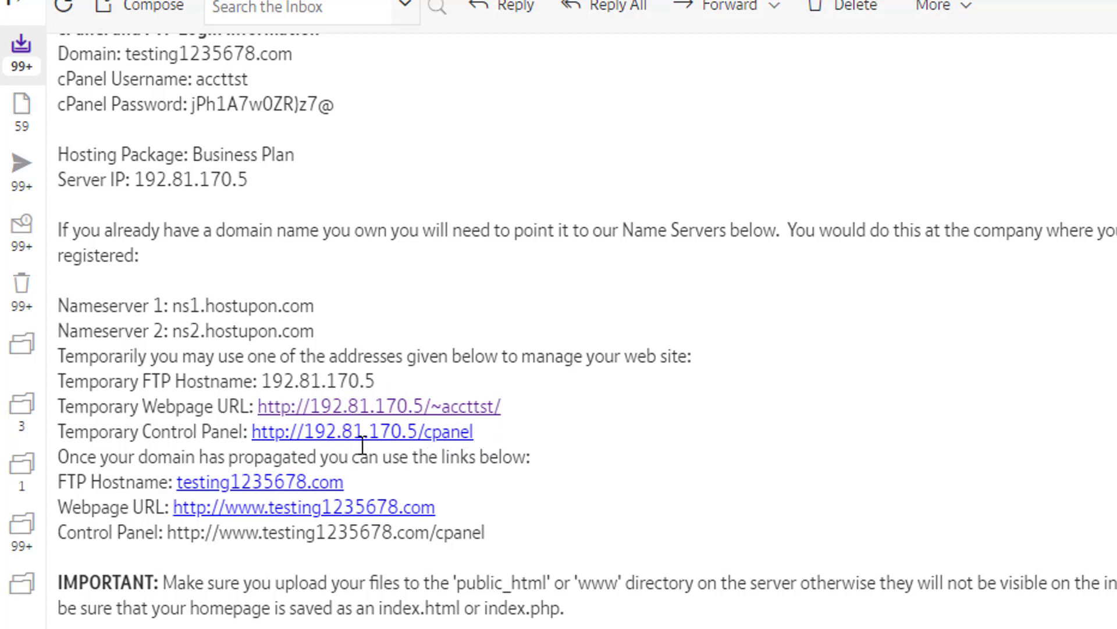
scroll(151, 344, "up", 2)
scroll(175, 361, "down", 2)
right_click(375, 436)
left_click(396, 447)
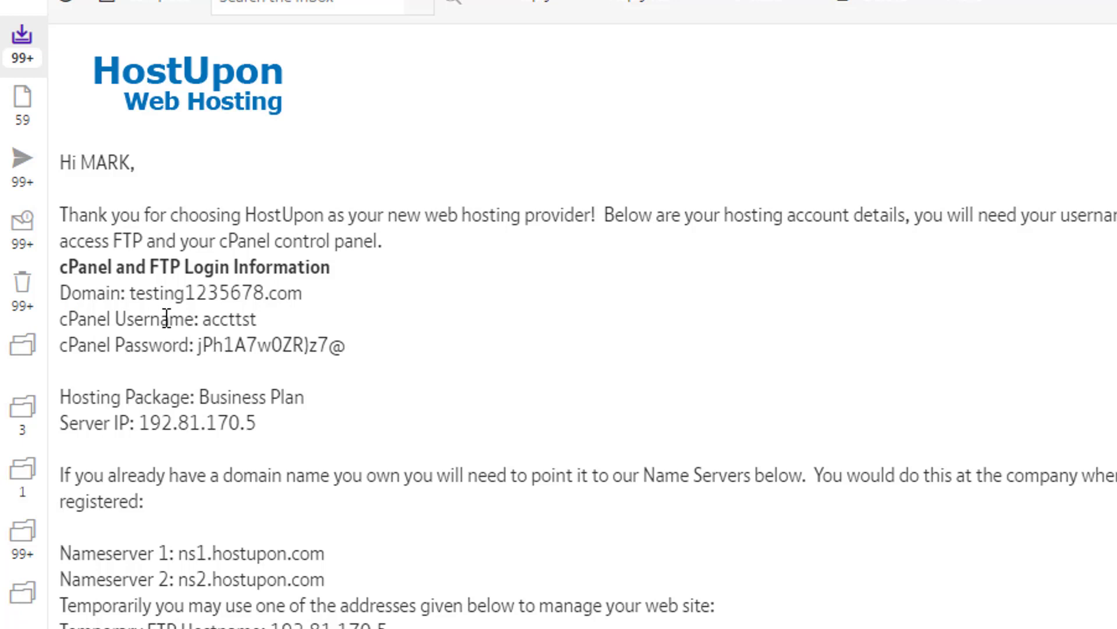
Paste the email's cPanel username and password into the login form and log in to the dashboard
left_click_drag(257, 320, 204, 320)
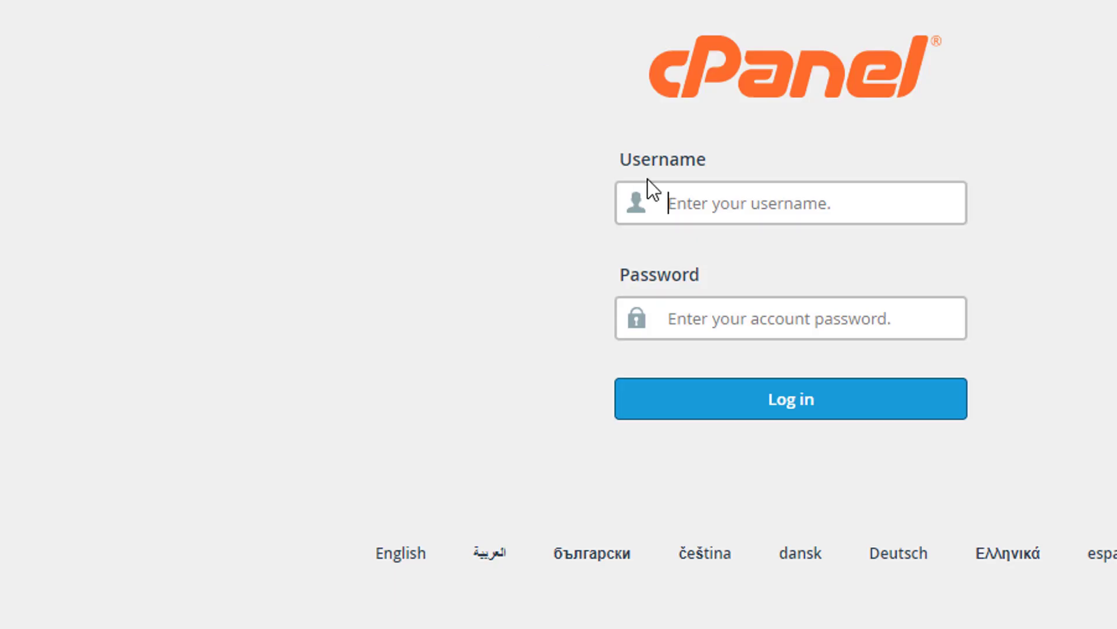
type("accttst")
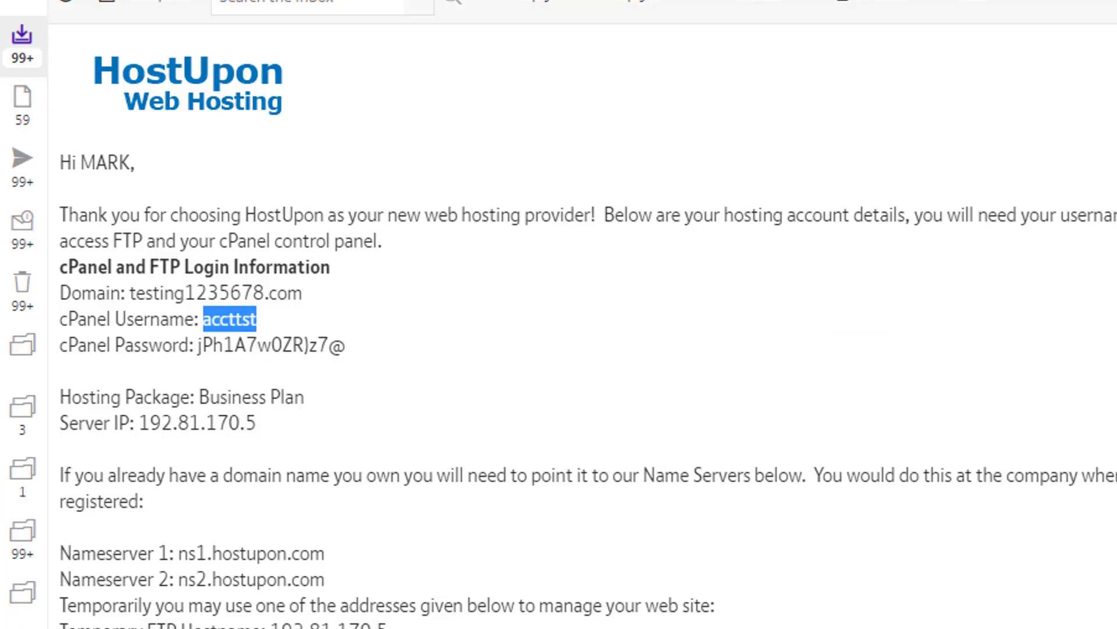
left_click_drag(343, 347, 199, 333)
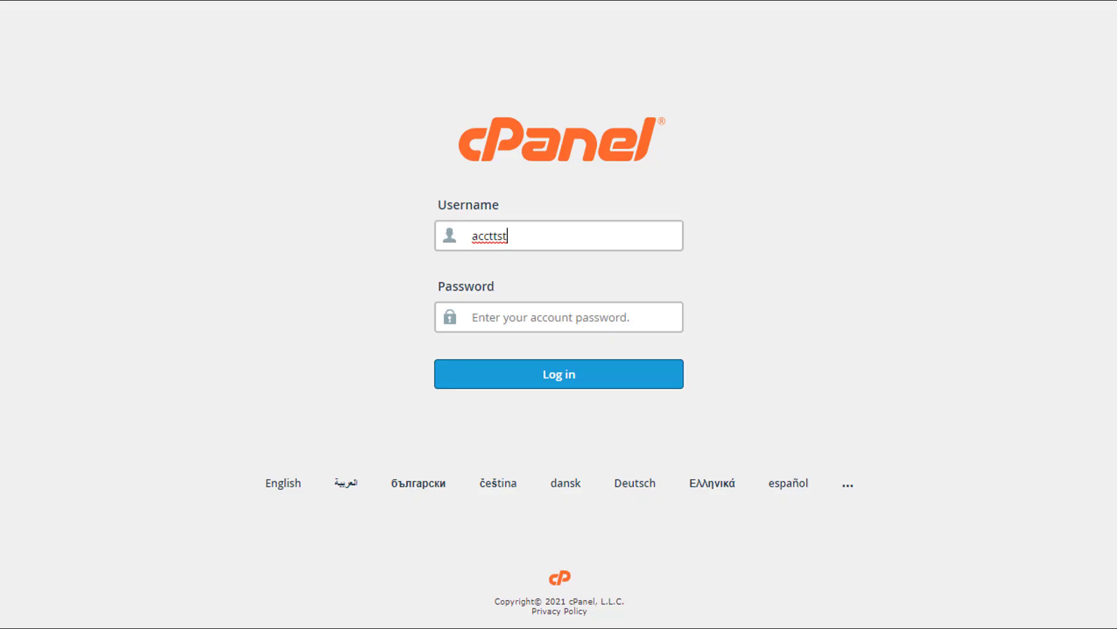
left_click(515, 308)
key("ctrl+v")
left_click(556, 375)
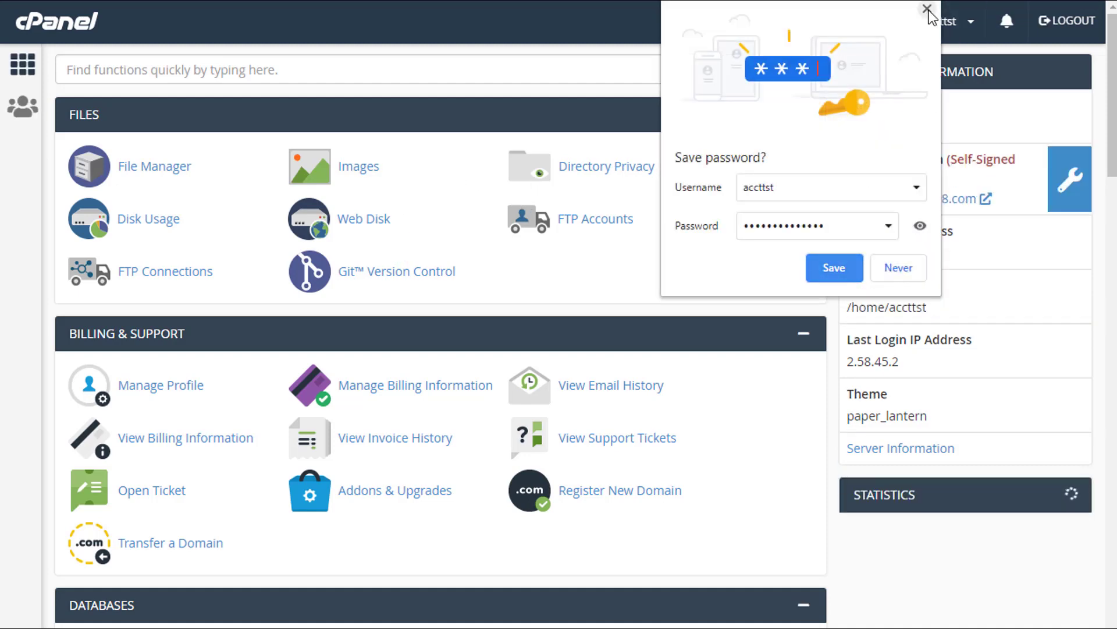
Dismiss the save-password popup and scroll through the cPanel dashboard's tool sections
left_click(927, 8)
scroll(407, 249, "down", 1)
scroll(374, 280, "up", 1)
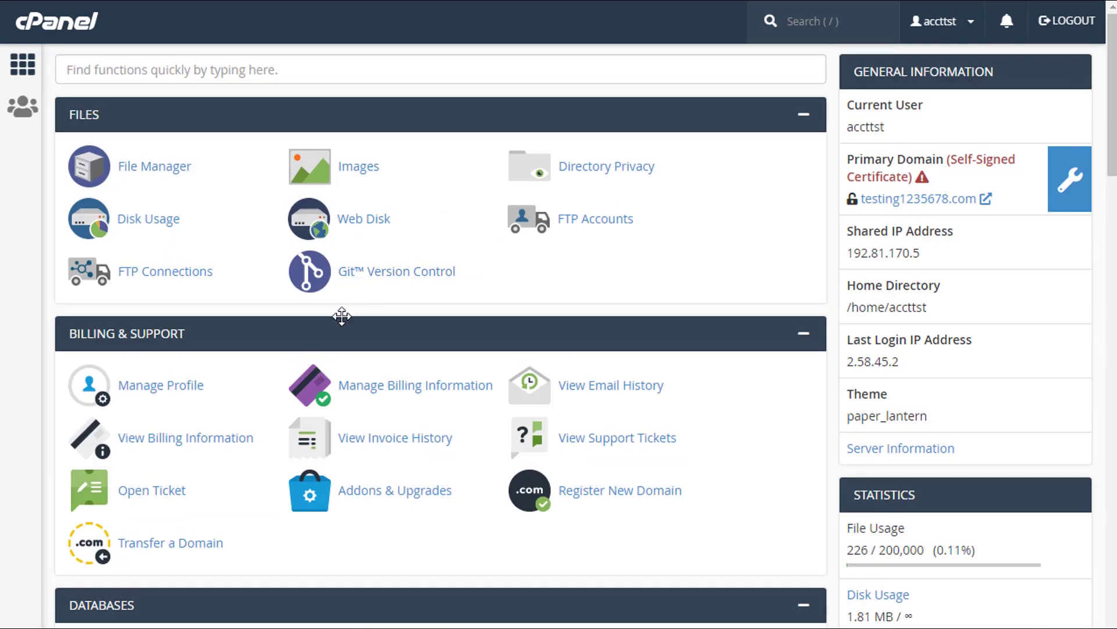
scroll(342, 314, "down", 5)
scroll(334, 289, "up", 5)
scroll(226, 303, "down", 7)
scroll(221, 297, "down", 7)
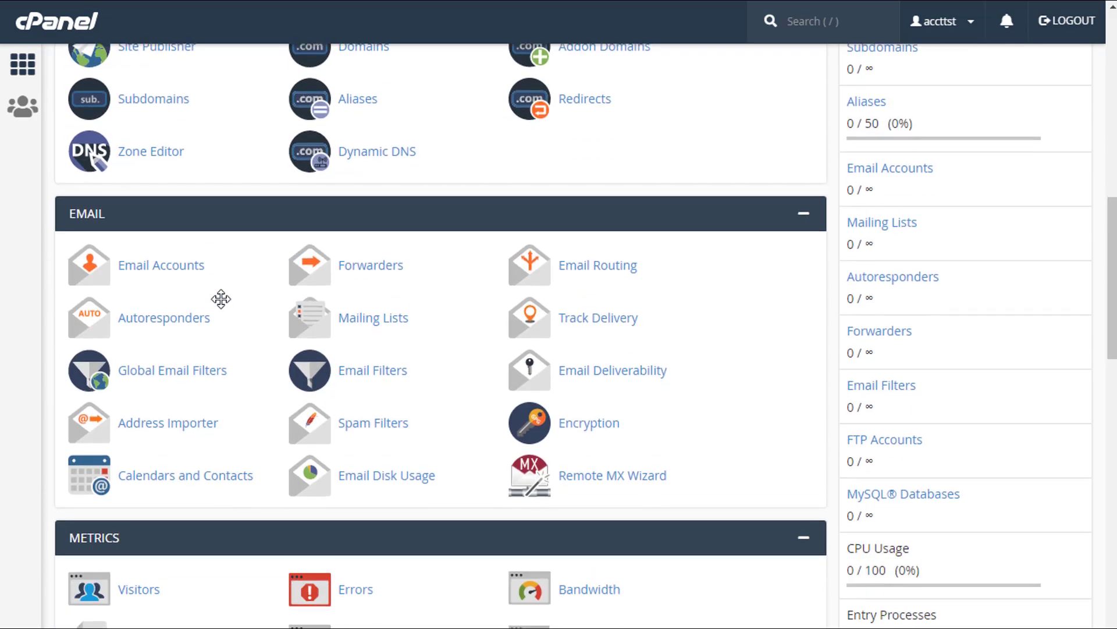
scroll(252, 274, "up", 9)
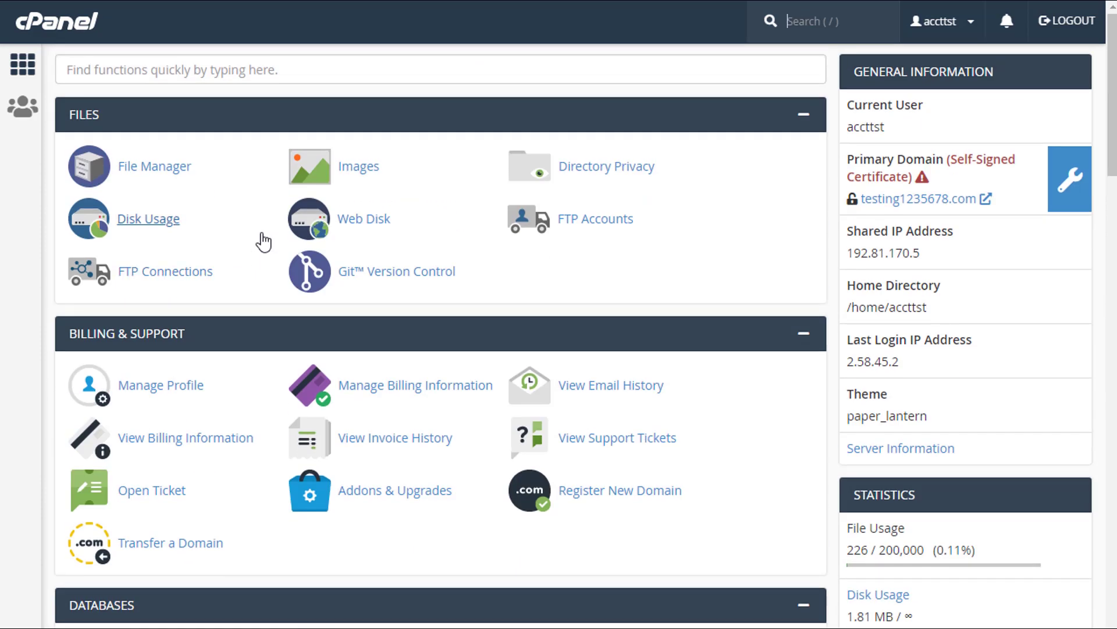
key("slash")
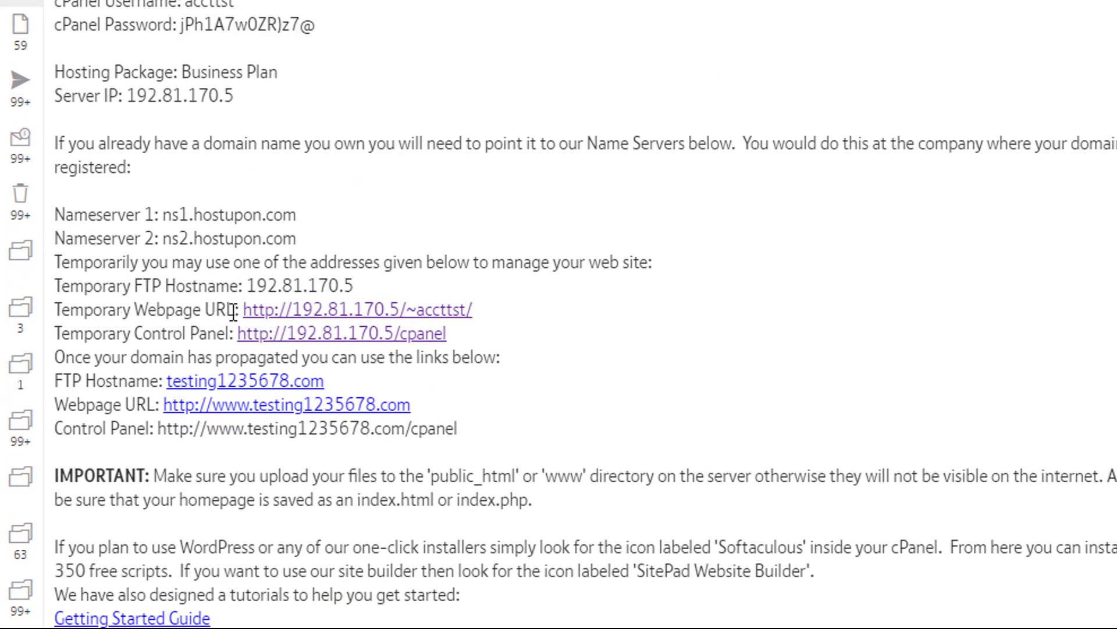
Highlight part of the Temporary Webpage URL line in the HostUpon welcome email
left_click_drag(235, 313, 195, 318)
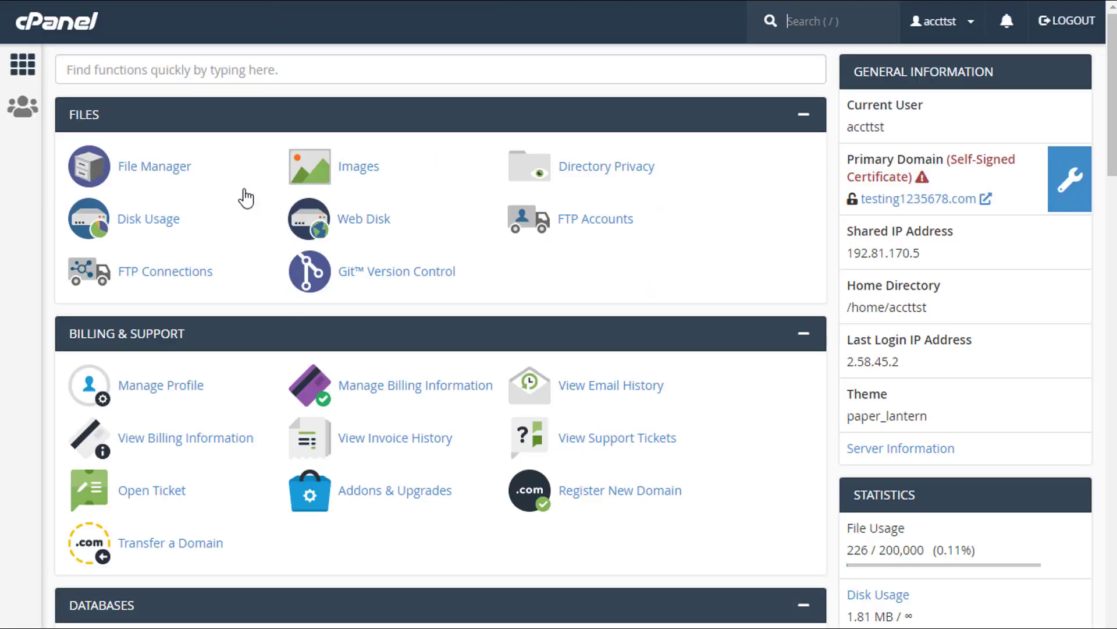
Scroll past Email, Metrics, Security and Software to the Softaculous scripts like WordPress and Joomla
scroll(242, 194, "down", 5)
scroll(226, 294, "down", 15)
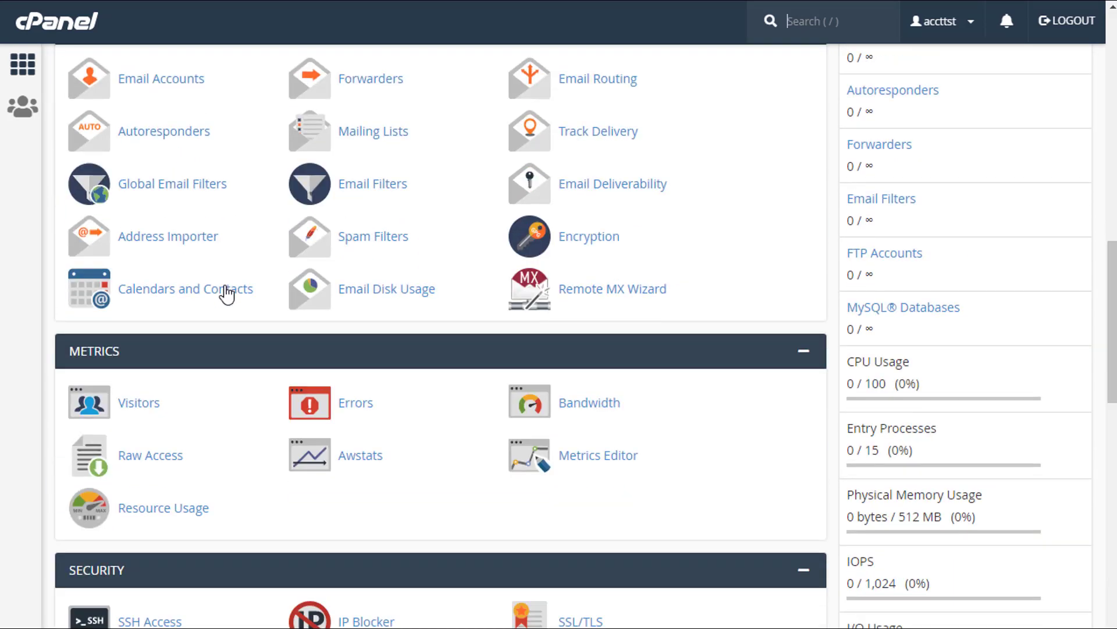
scroll(226, 295, "down", 3)
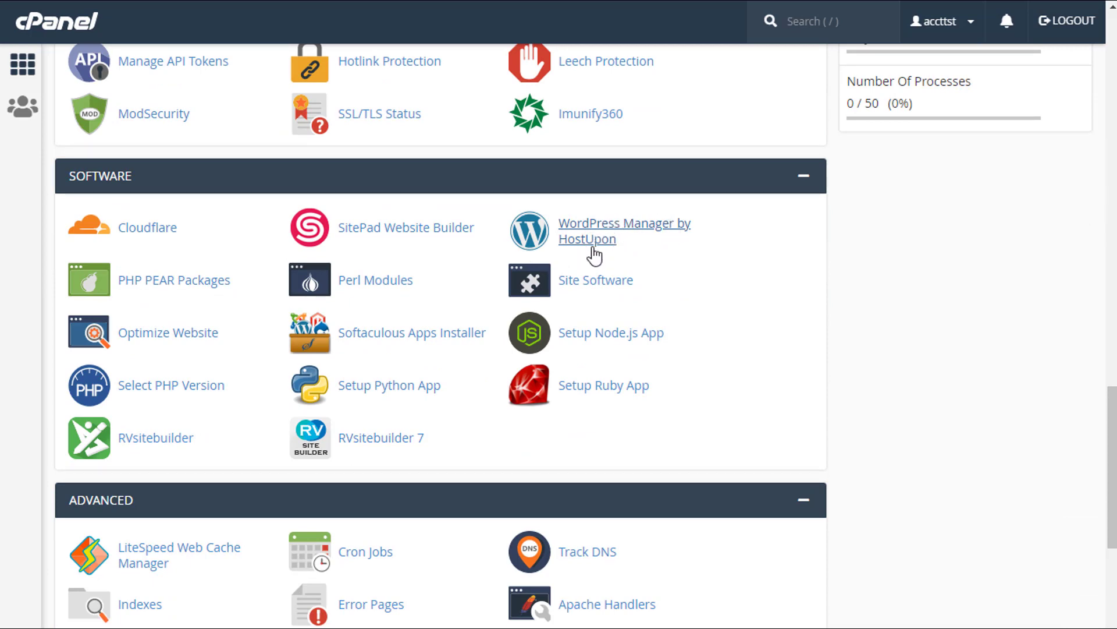
scroll(362, 268, "down", 5)
scroll(351, 204, "down", 5)
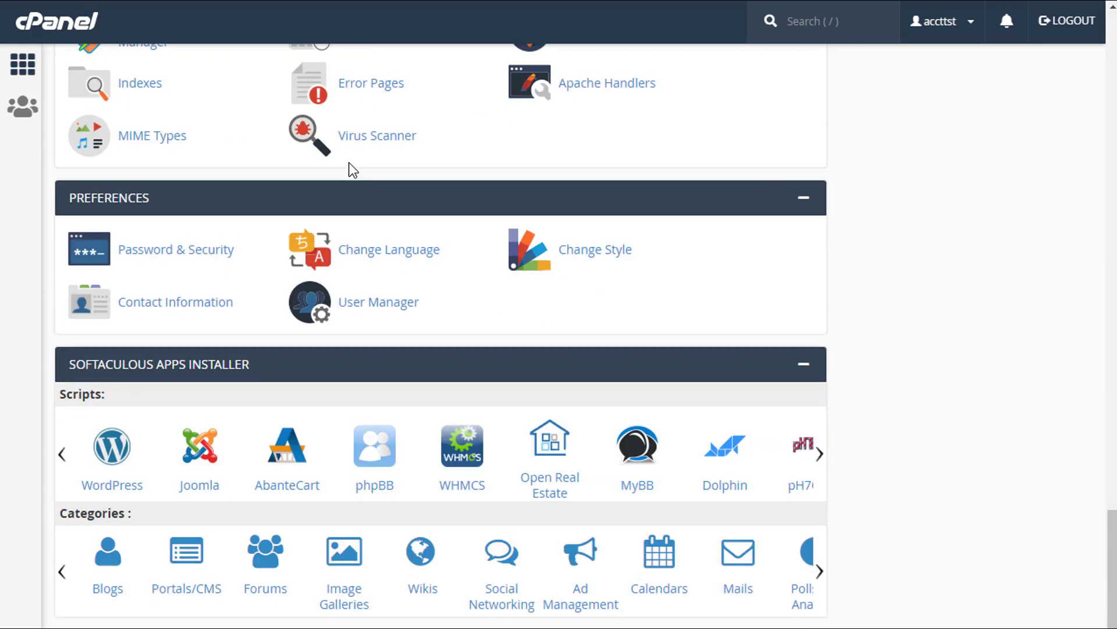
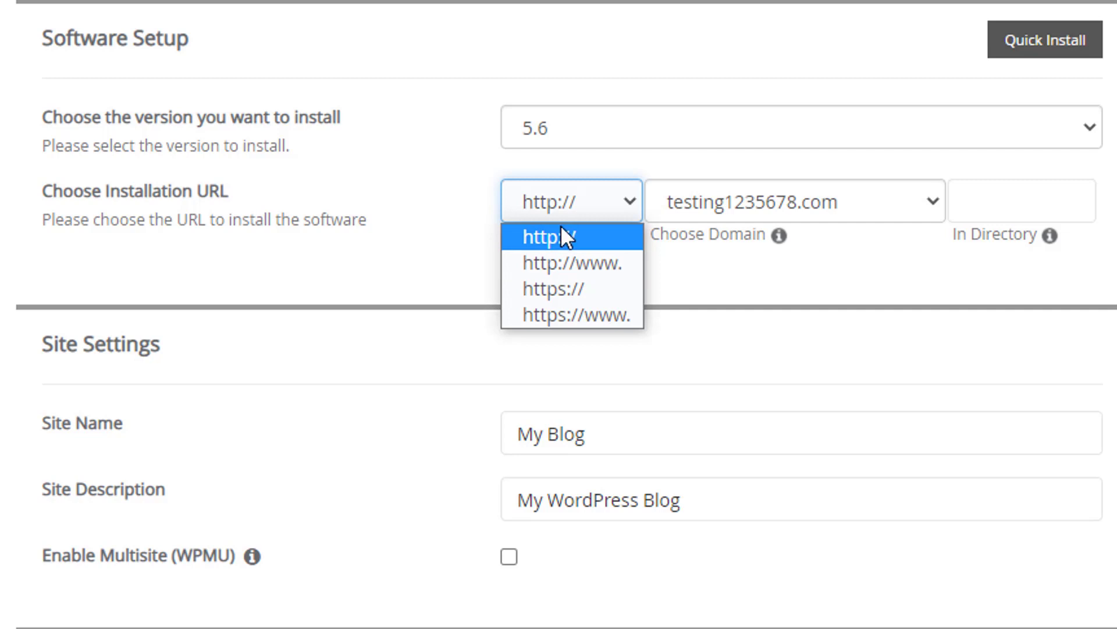
left_click(487, 191)
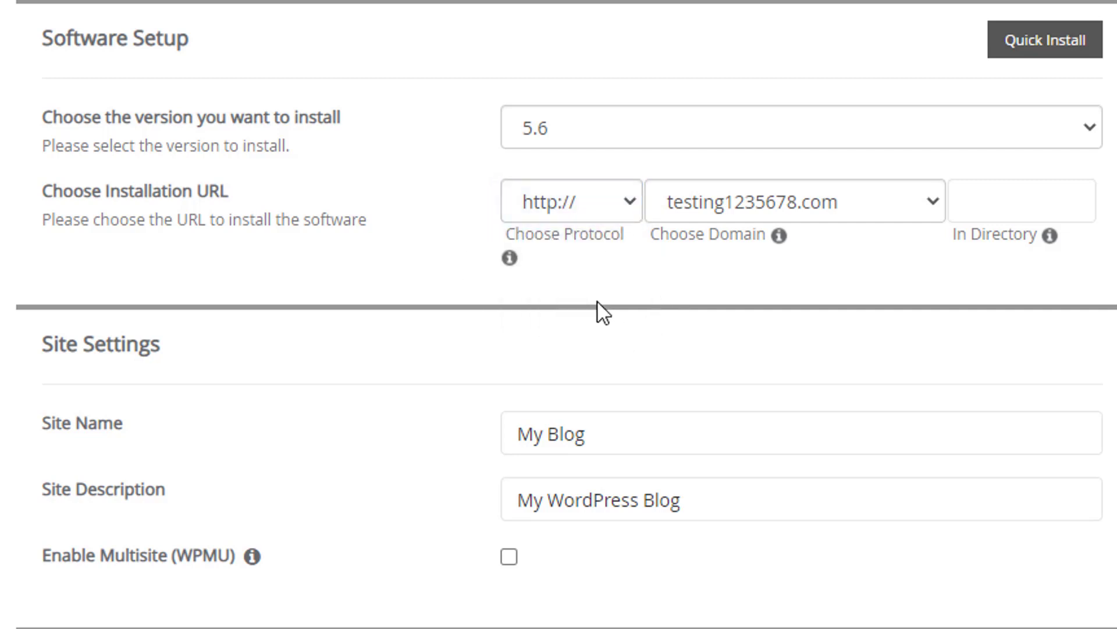
scroll(597, 302, "up", 5)
left_click(578, 469)
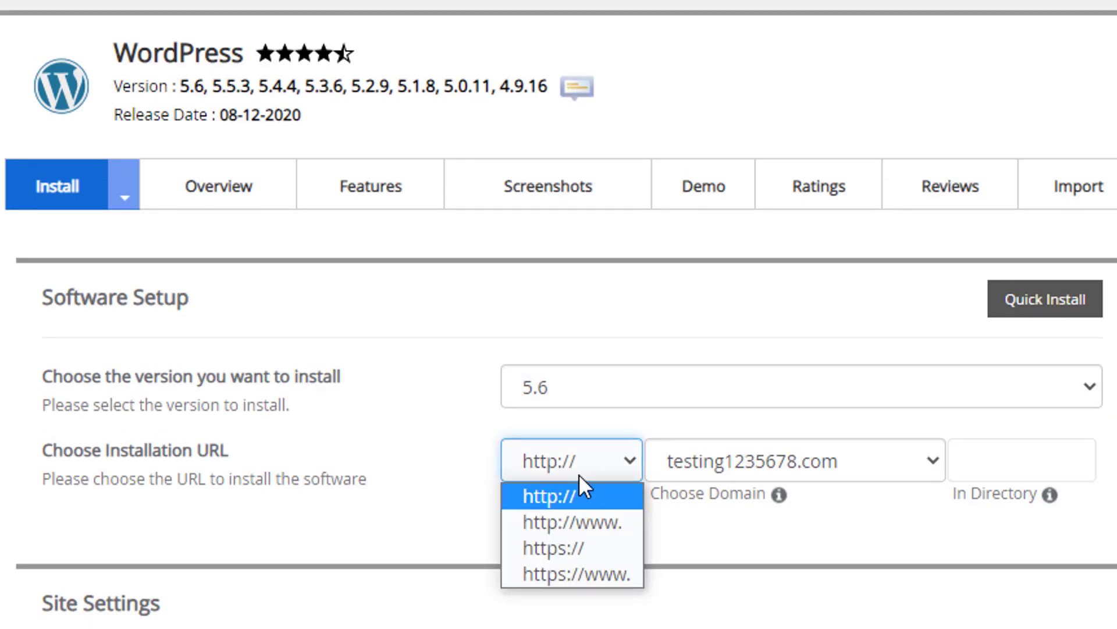
left_click(576, 499)
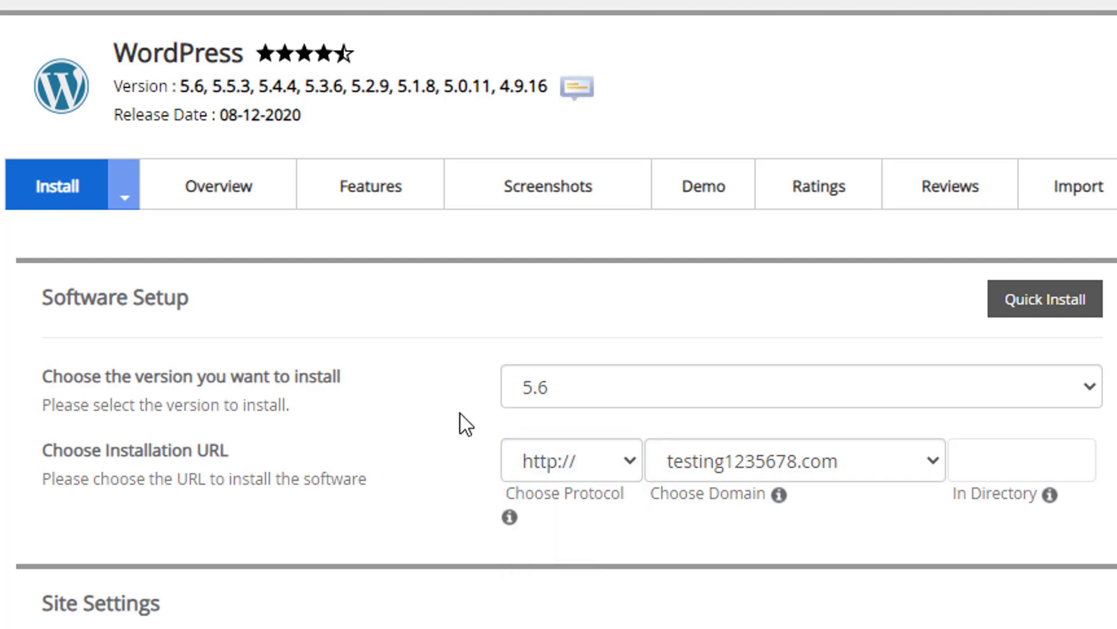
scroll(460, 424, "down", 3)
left_click(825, 333)
left_click(698, 360)
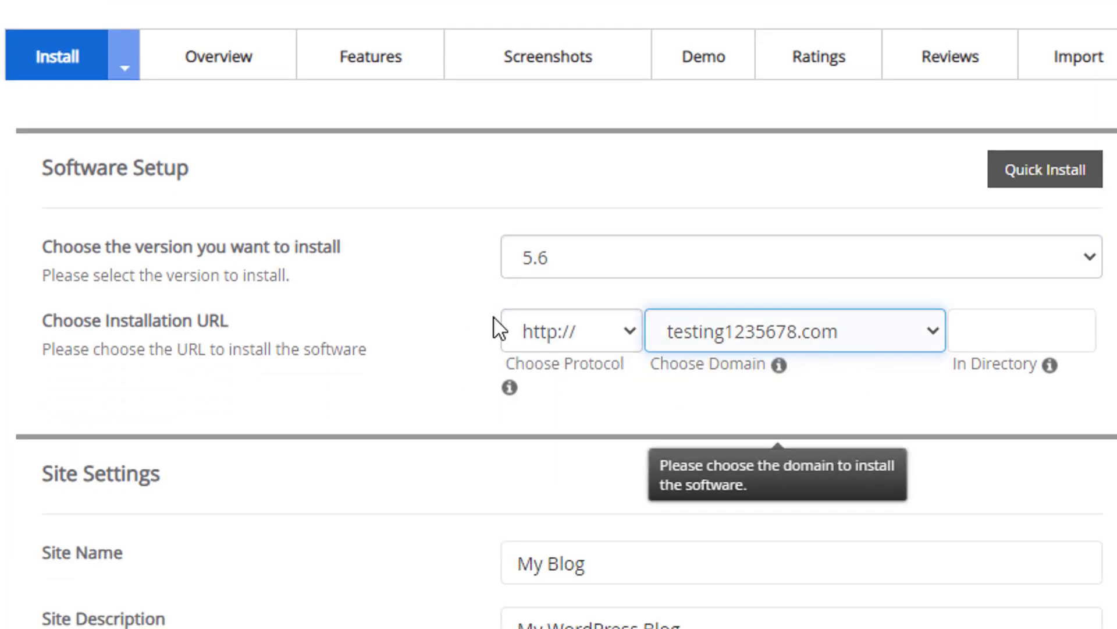
left_click(445, 258)
scroll(466, 326, "down", 5)
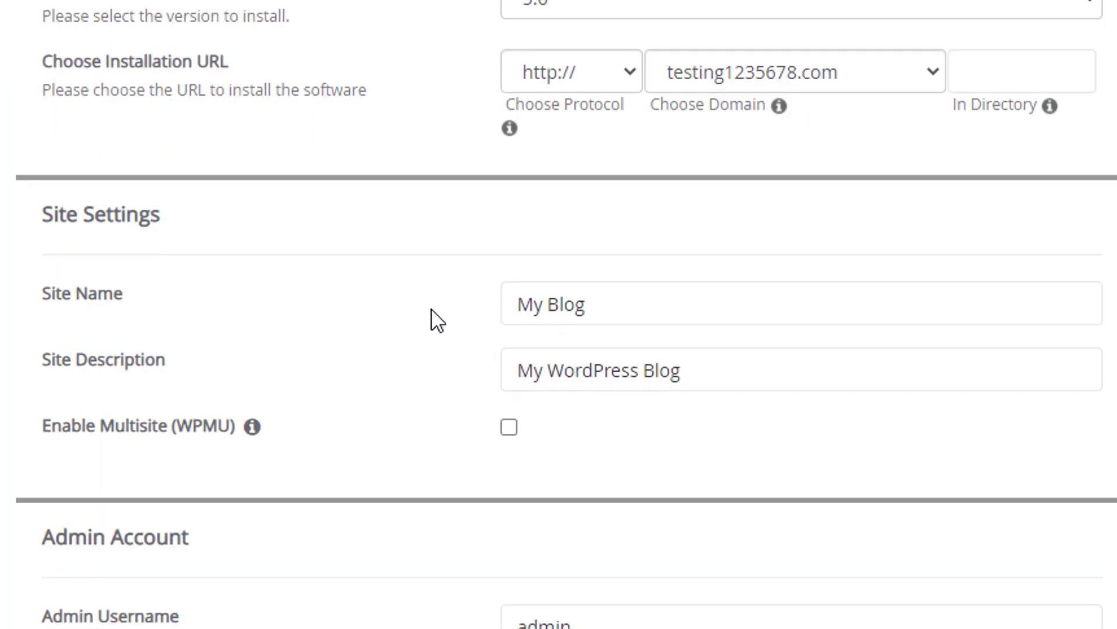
scroll(462, 317, "down", 3)
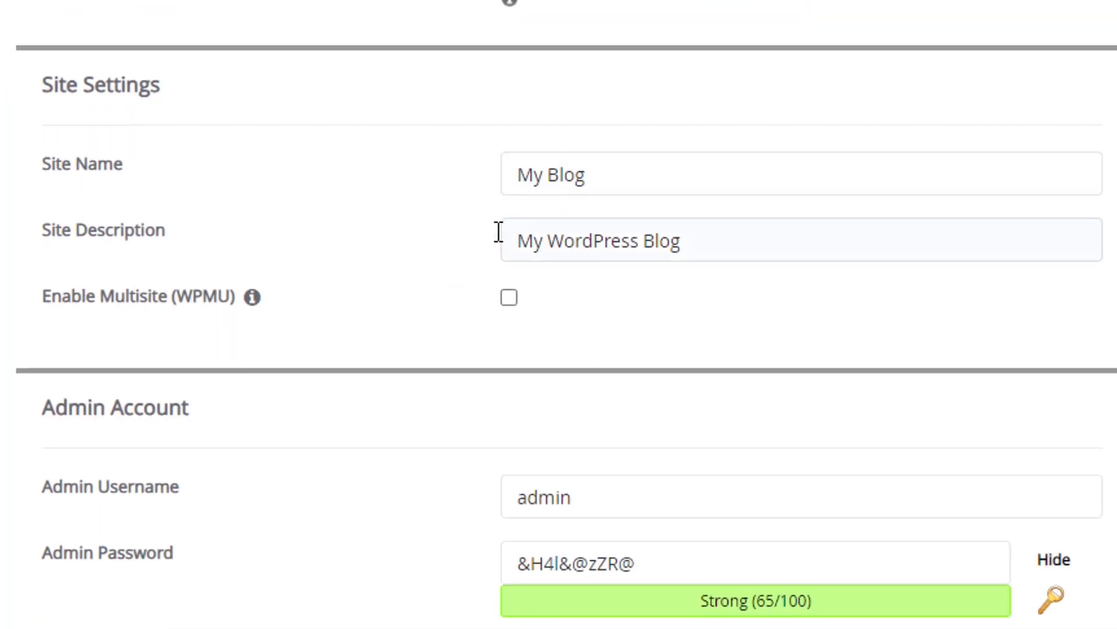
scroll(374, 342, "down", 5)
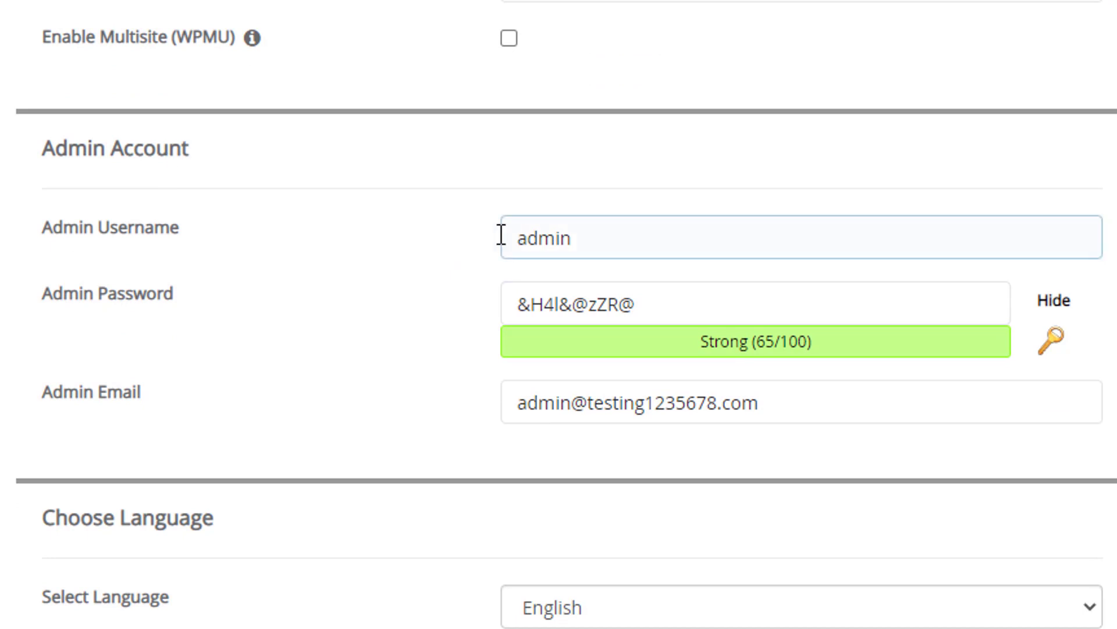
scroll(559, 145, "down", 3)
left_click(601, 119)
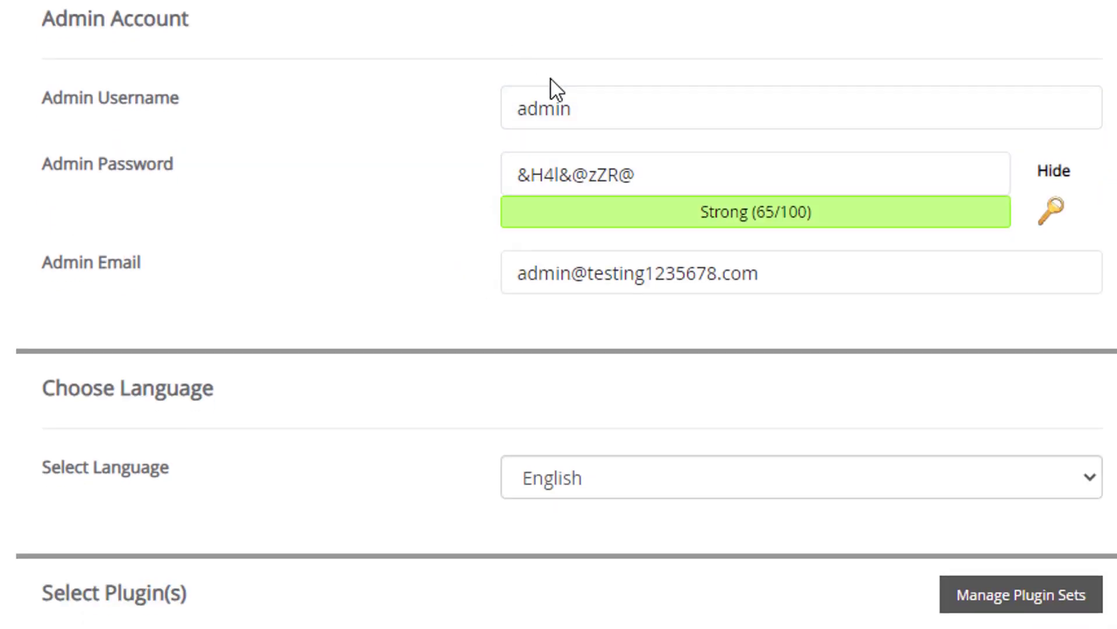
Replace the generated admin password with a simple password that Softaculous rates Bad
left_click_drag(648, 173, 457, 172)
type("password")
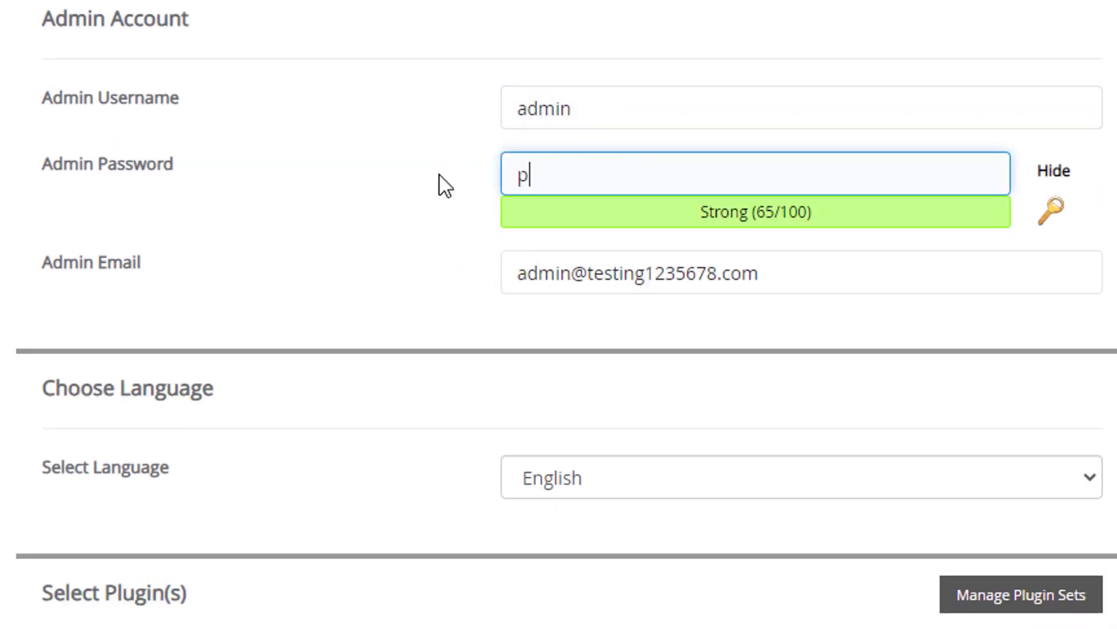
left_click(579, 100)
left_click(589, 185)
left_click(561, 137)
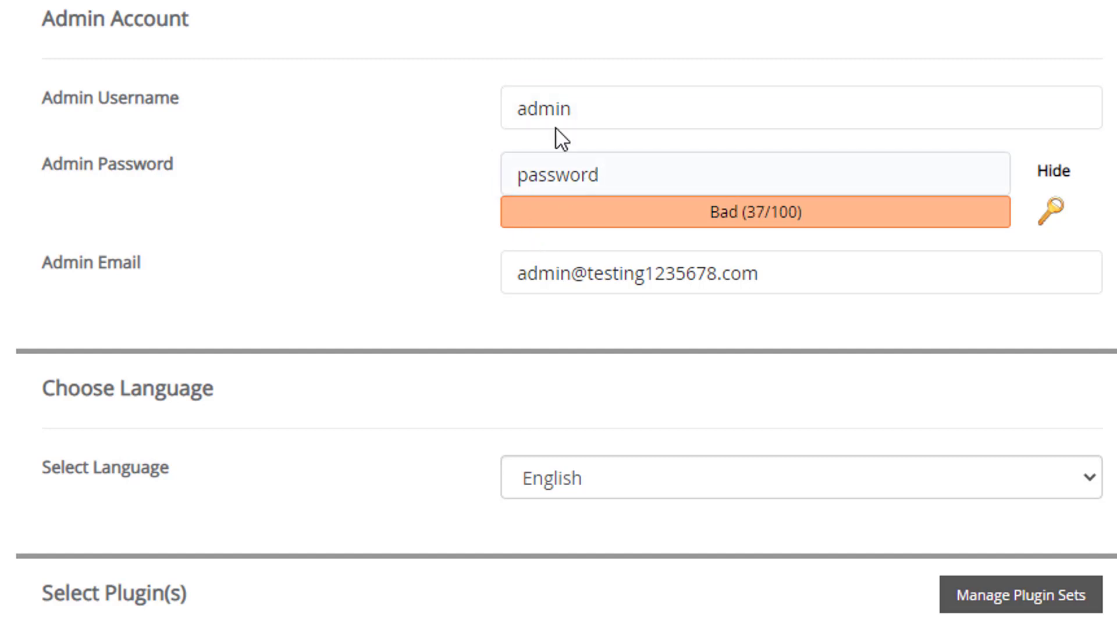
left_click(530, 158)
left_click(469, 175)
Review the admin username and admin email, leaving both unchanged
scroll(547, 256, "up", 2)
left_click(541, 251)
left_click(519, 302)
left_click(511, 367)
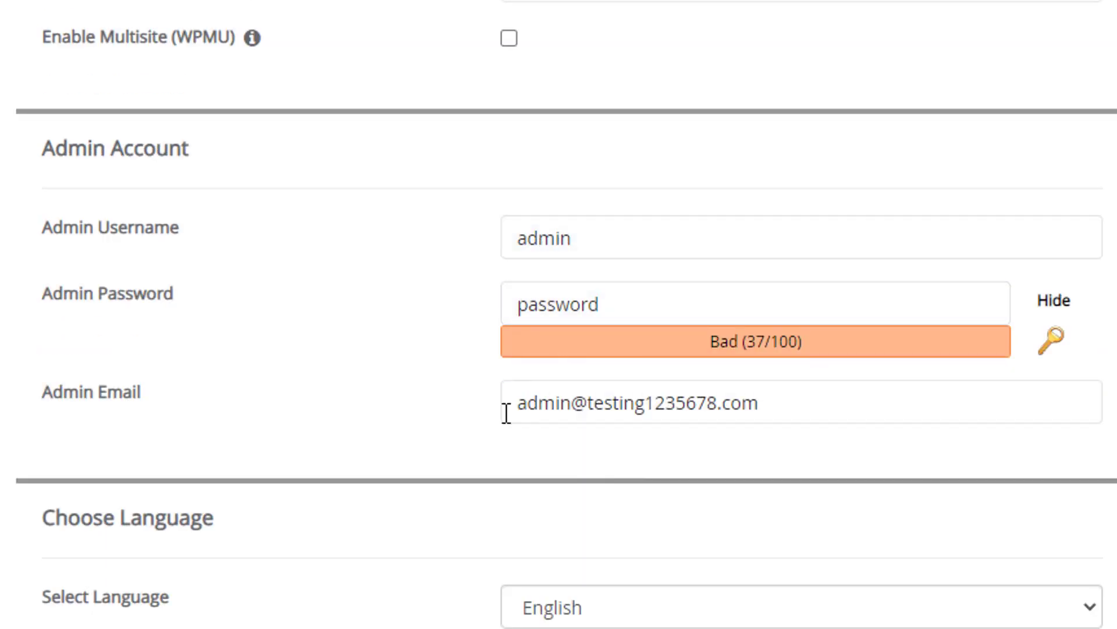
scroll(310, 395, "down", 2)
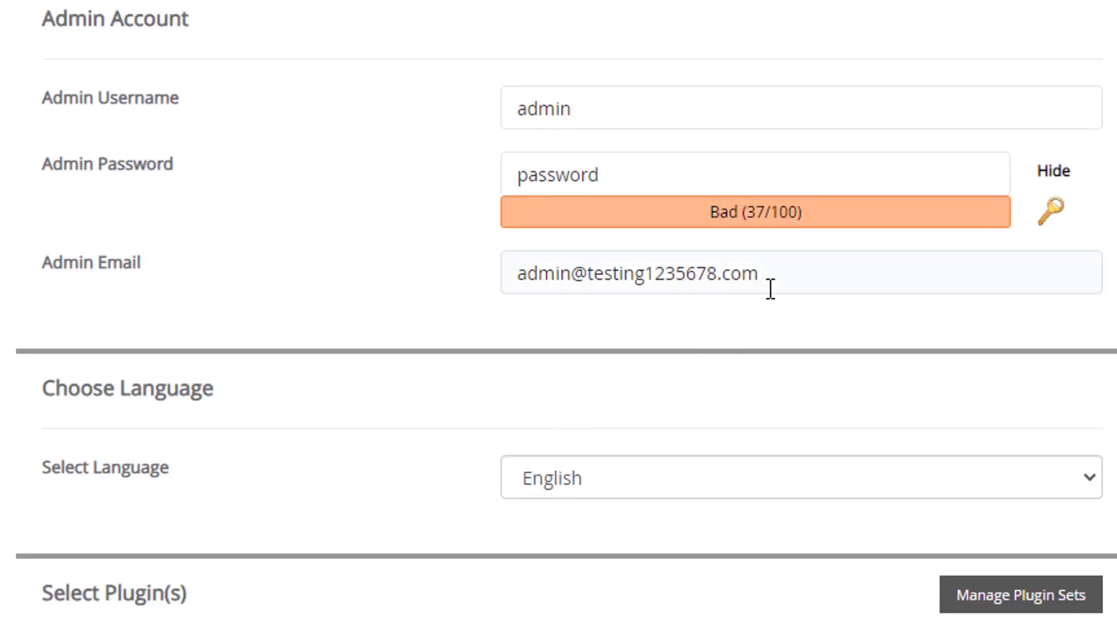
left_click_drag(771, 287, 571, 273)
left_click_drag(466, 246, 434, 279)
left_click(666, 286)
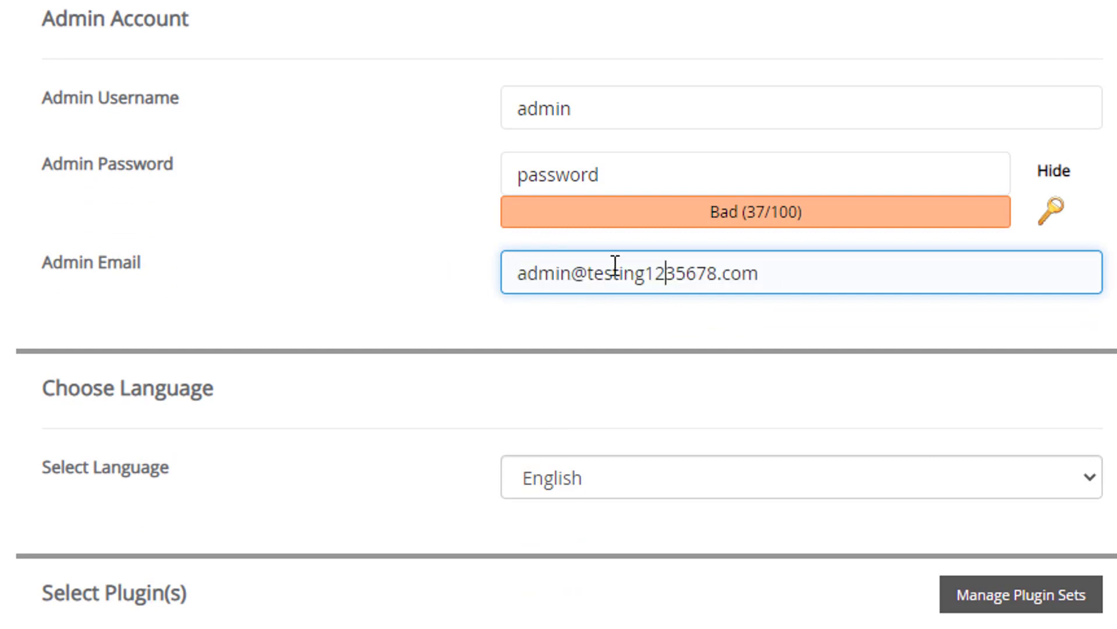
Scroll through the plugin and theme options below the admin account settings
scroll(417, 315, "down", 8)
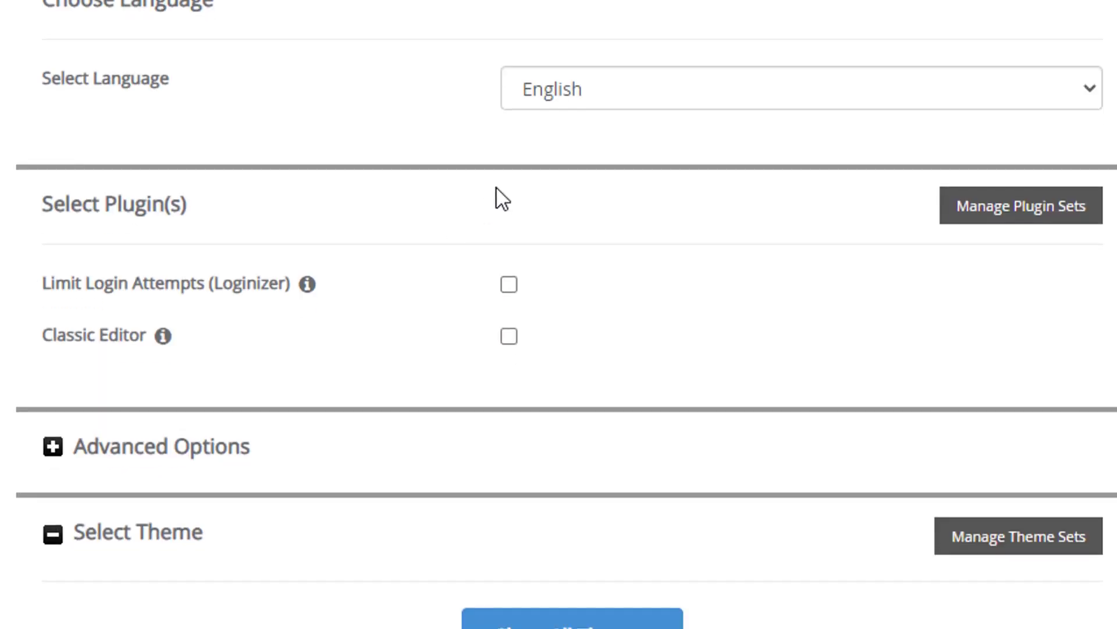
scroll(473, 155, "up", 7)
scroll(429, 379, "down", 4)
scroll(540, 527, "up", 4)
scroll(186, 594, "down", 2)
scroll(186, 594, "down", 9)
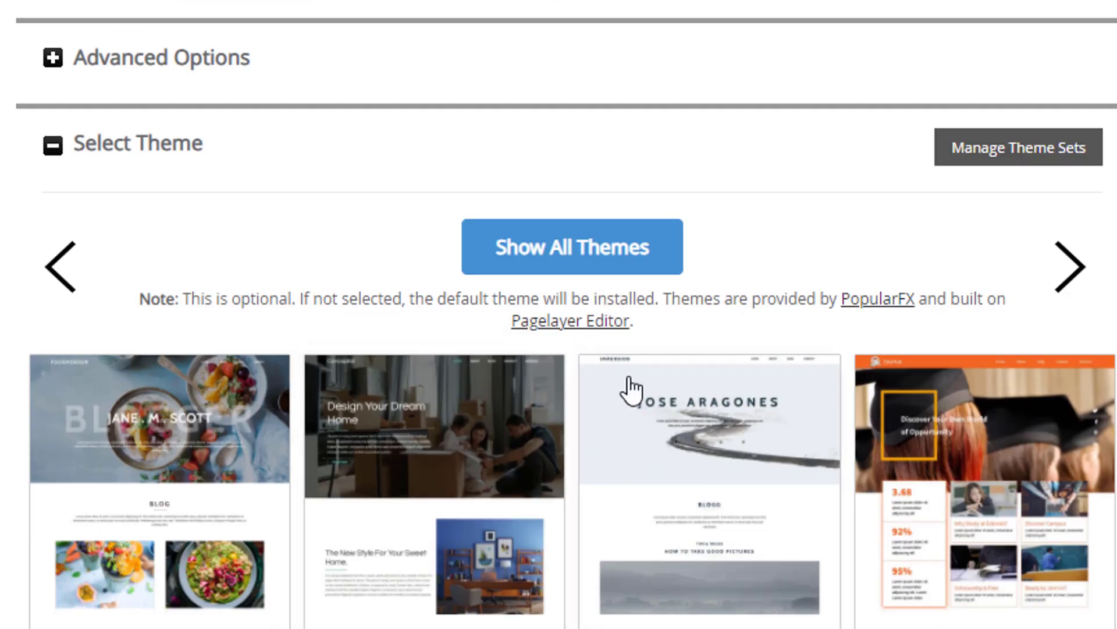
scroll(628, 387, "up", 7)
scroll(344, 574, "down", 7)
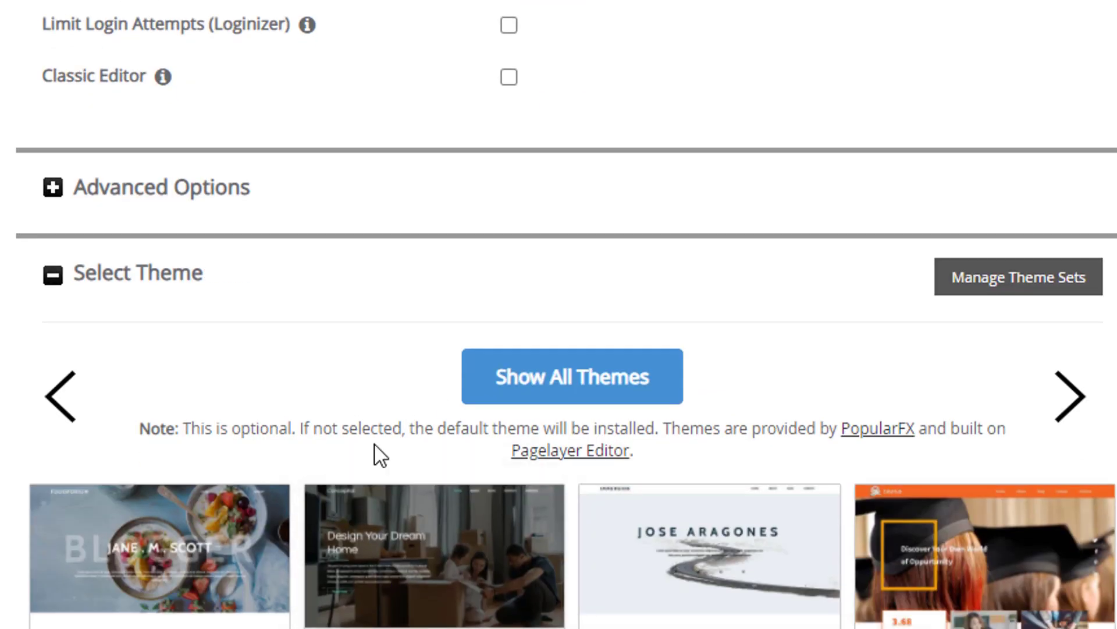
scroll(369, 566, "up", 7)
scroll(370, 566, "up", 18)
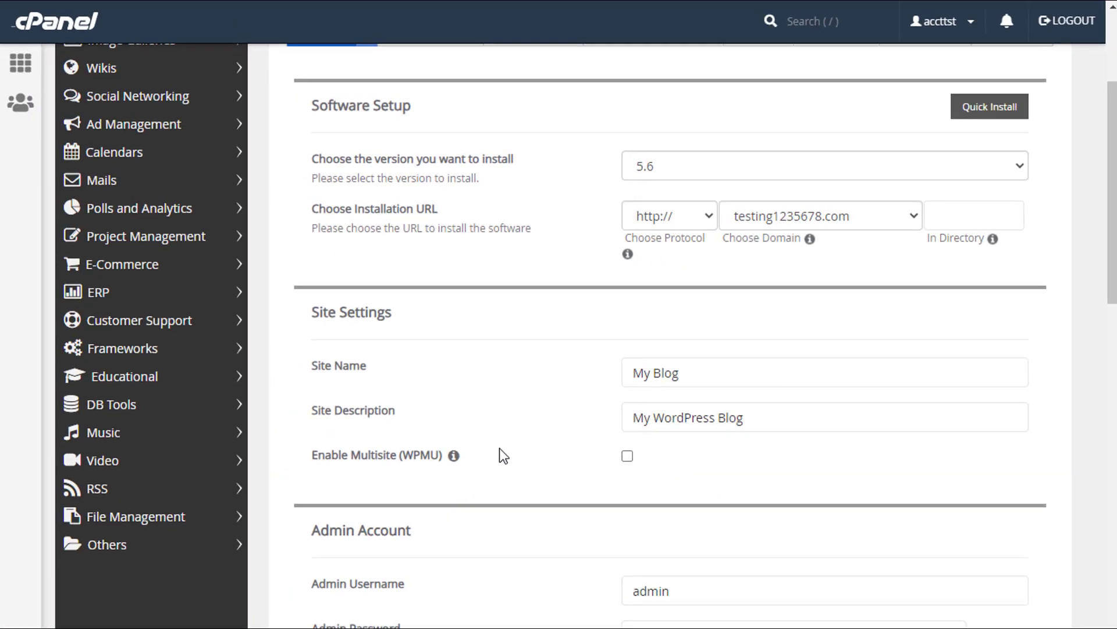
scroll(326, 568, "down", 10)
scroll(662, 507, "down", 9)
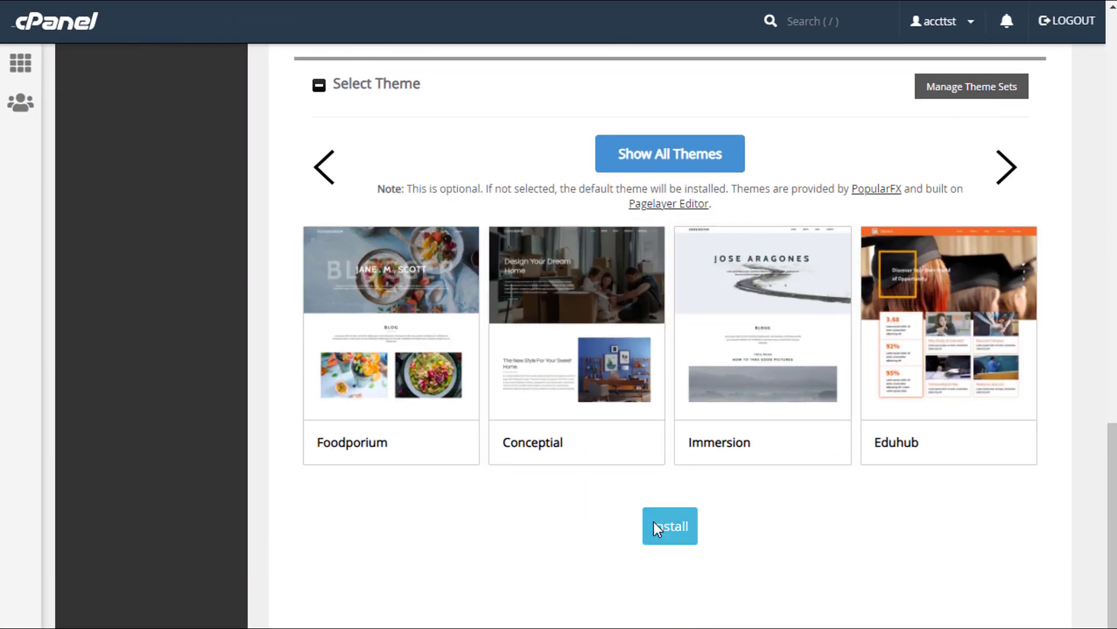
scroll(658, 470, "down", 2)
scroll(659, 464, "up", 7)
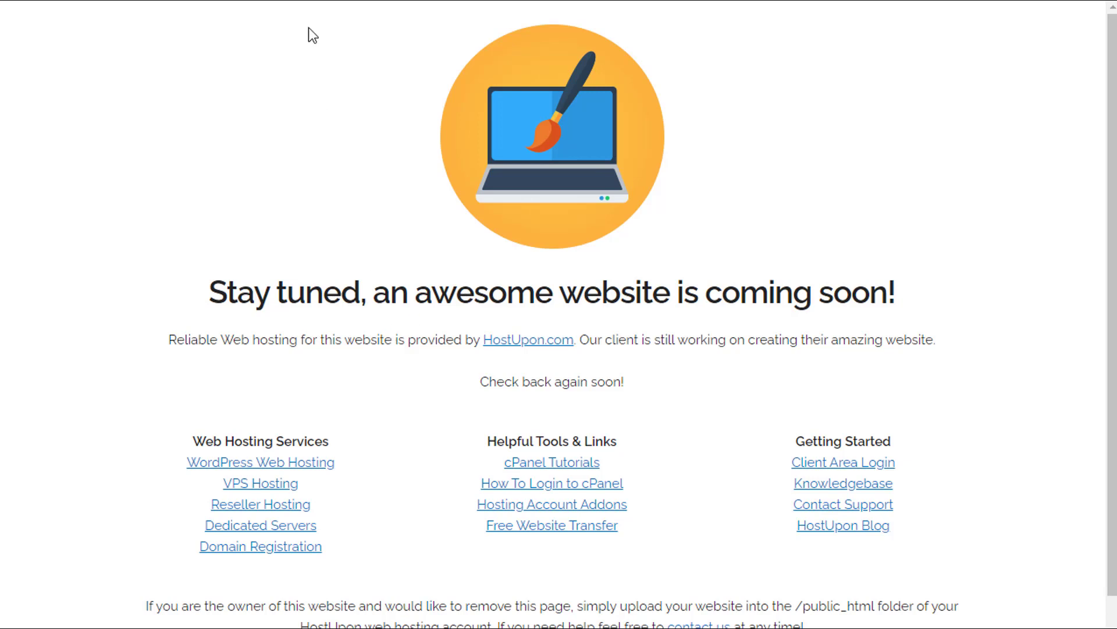
Look over the HostUpon coming-soon page that advises uploading the website into /public_html
scroll(716, 338, "down", 1)
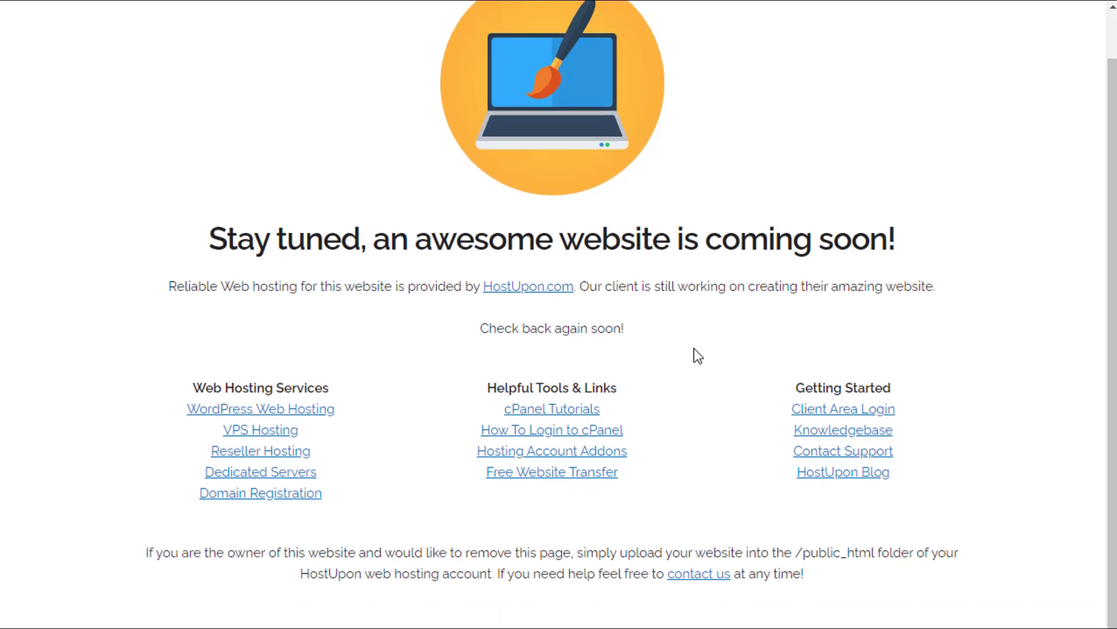
scroll(681, 341, "up", 1)
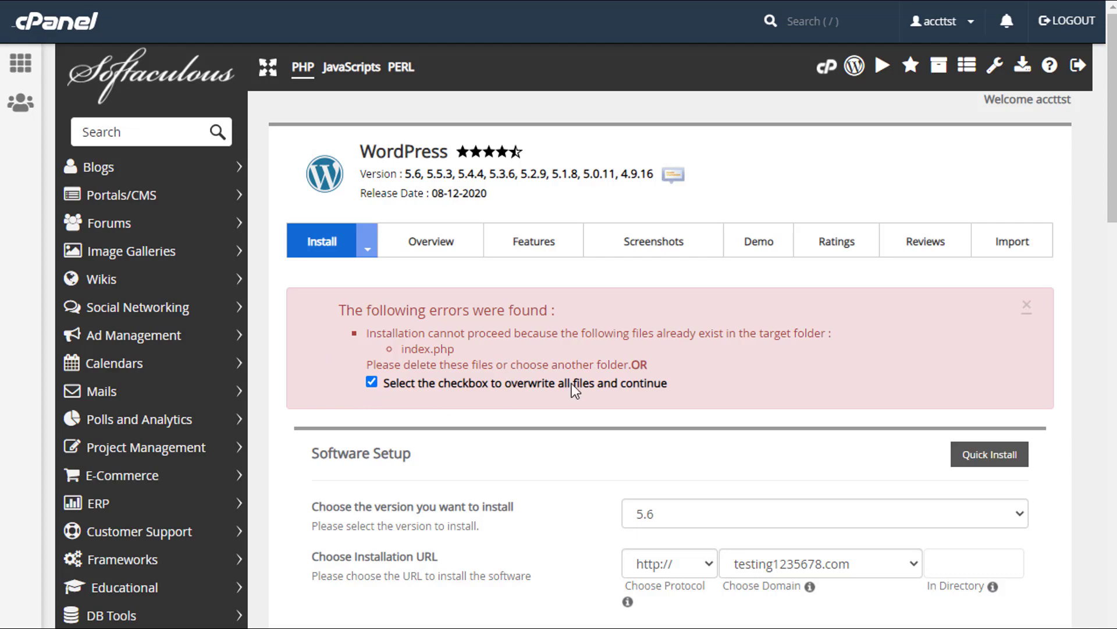
Run the WordPress install until Softaculous confirms success at testing1235678.com
scroll(572, 383, "down", 20)
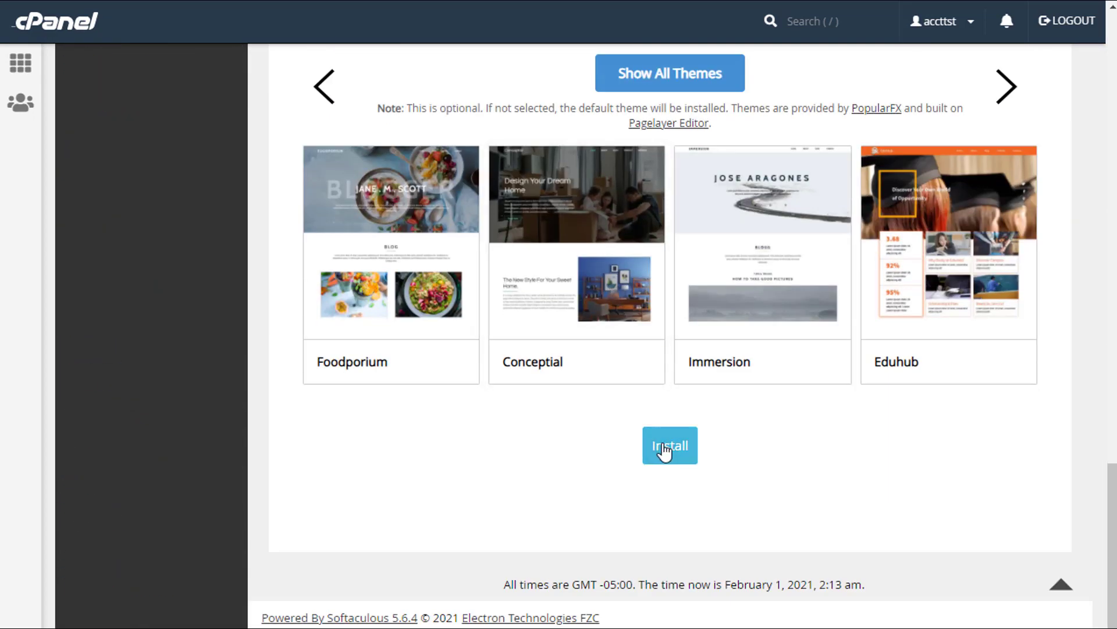
left_click(665, 447)
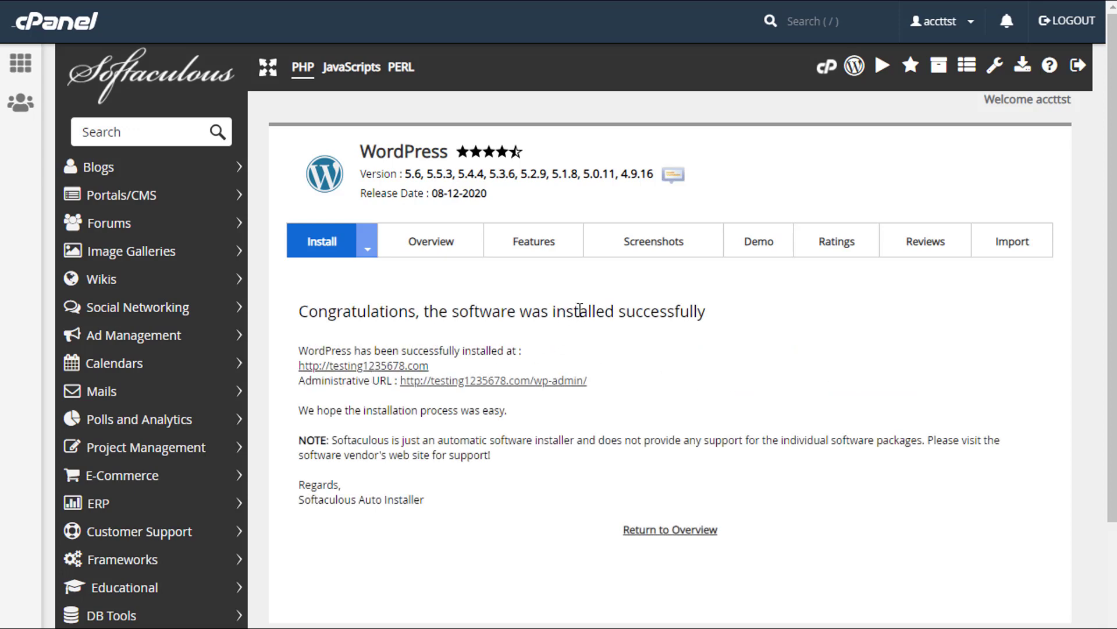
scroll(483, 349, "down", 2)
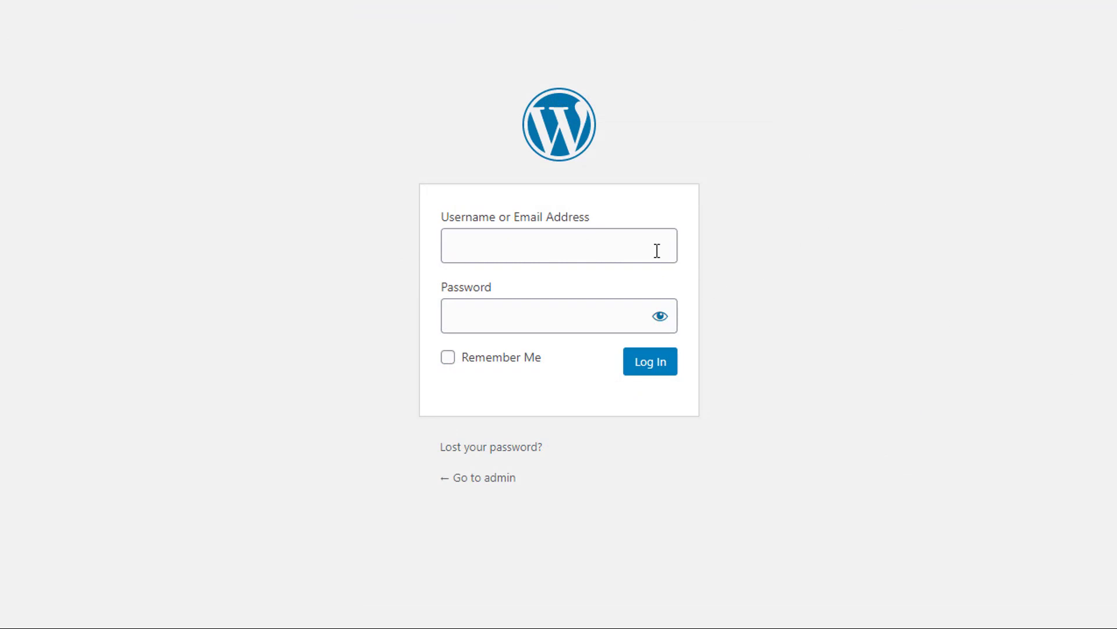
Log in to WordPress with username admin and the site's password
left_click(555, 242)
type("admin")
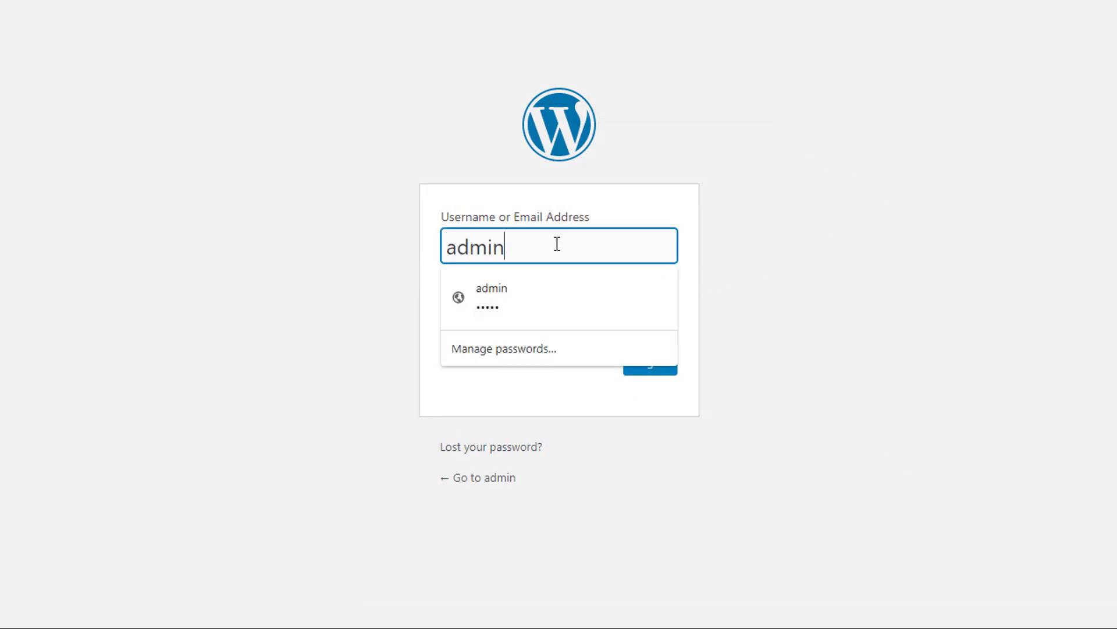
key("Tab")
type("ad")
key("BackSpace")
key("BackSpace")
key("BackSpace")
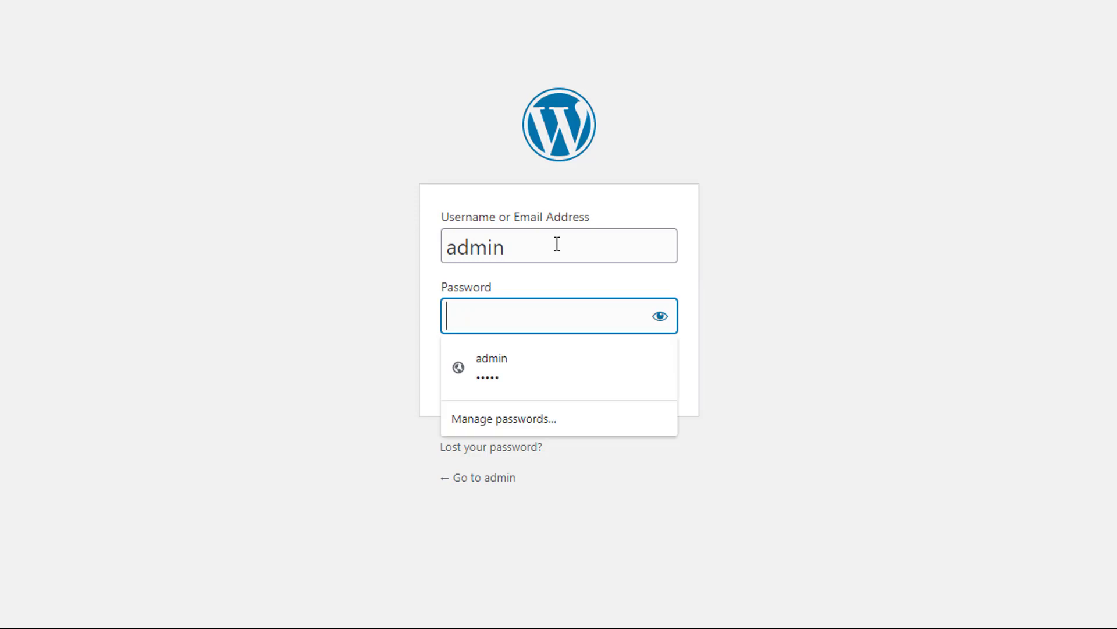
type("a")
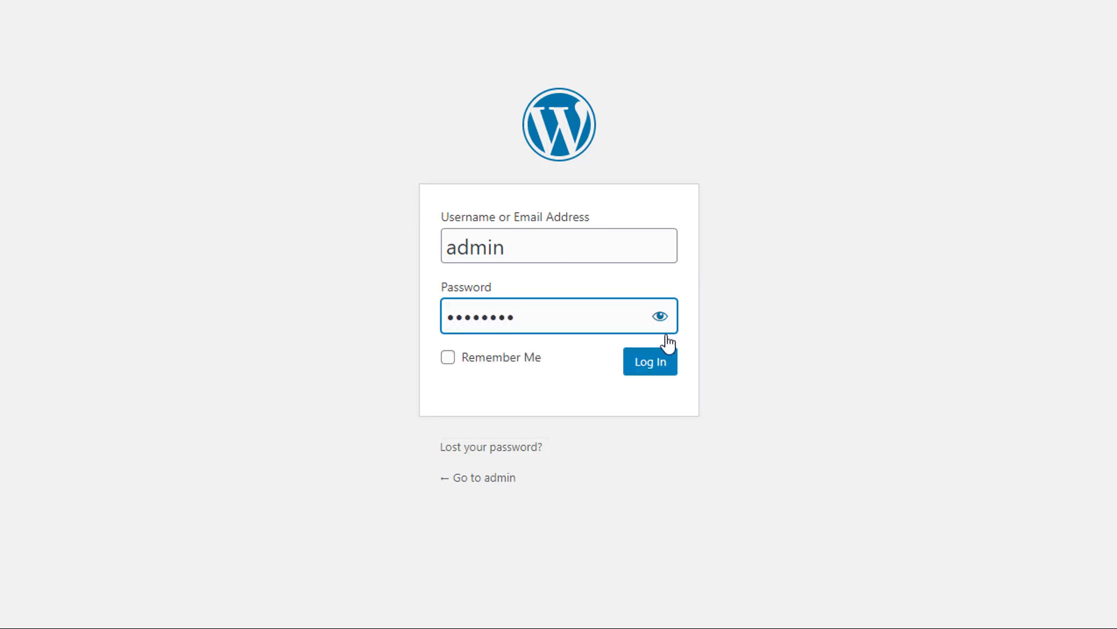
left_click(643, 363)
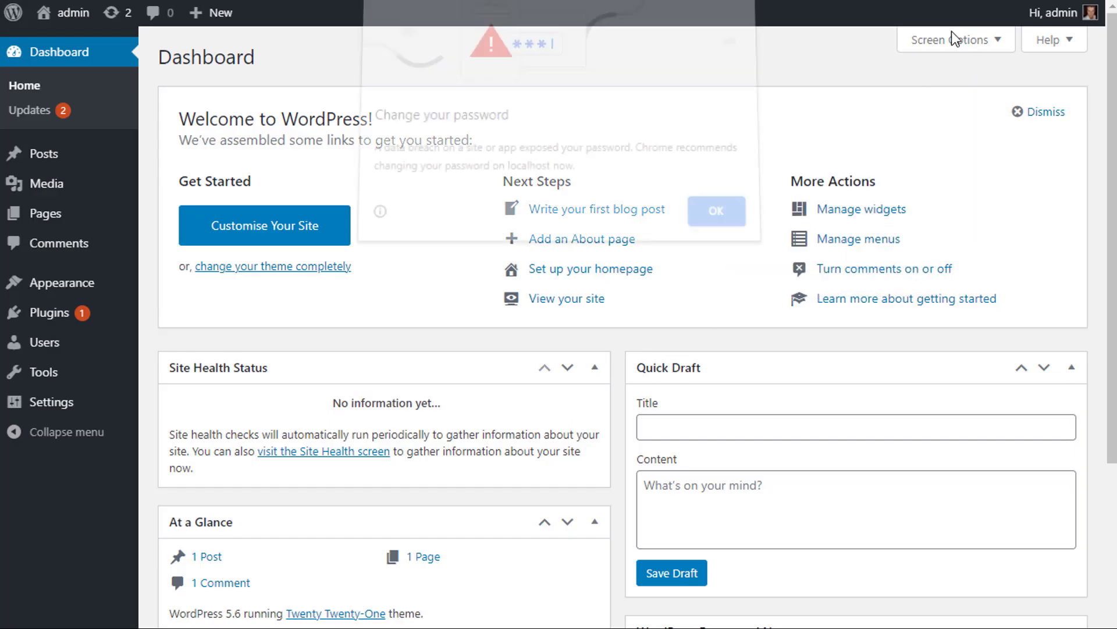
Dismiss Chrome's password breach warning and the Update password bubble
left_click(718, 215)
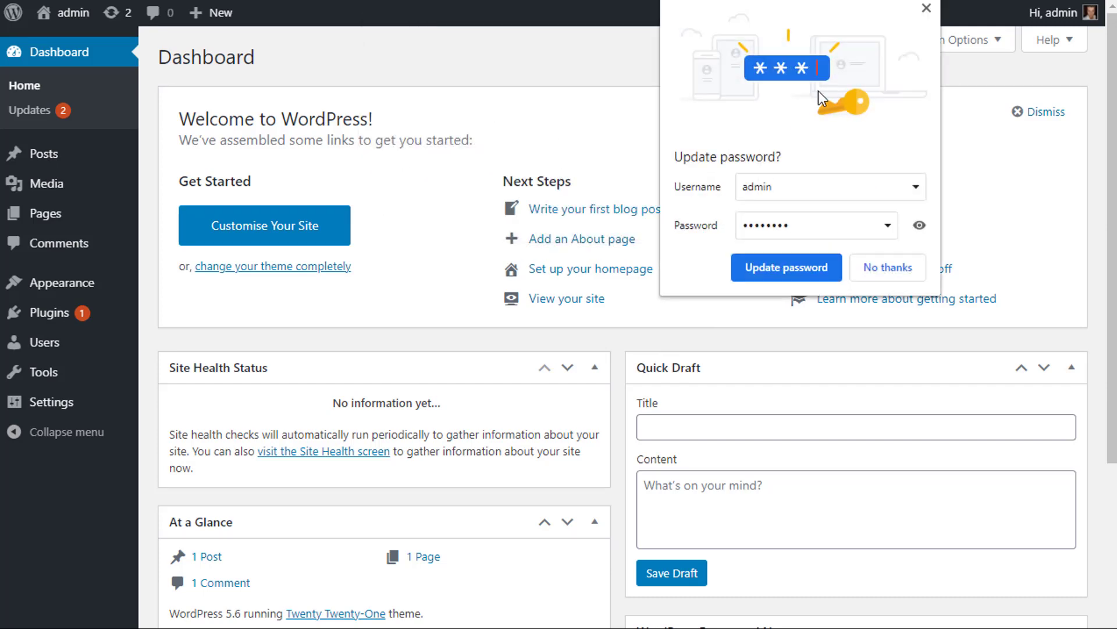
left_click(923, 10)
scroll(506, 254, "down", 2)
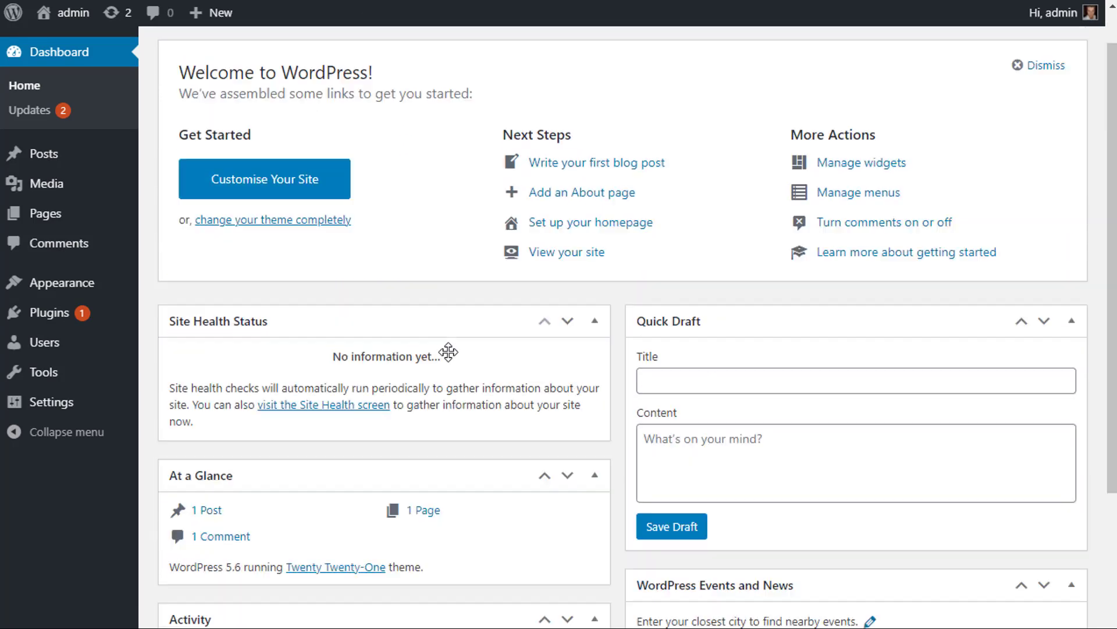
scroll(450, 352, "up", 2)
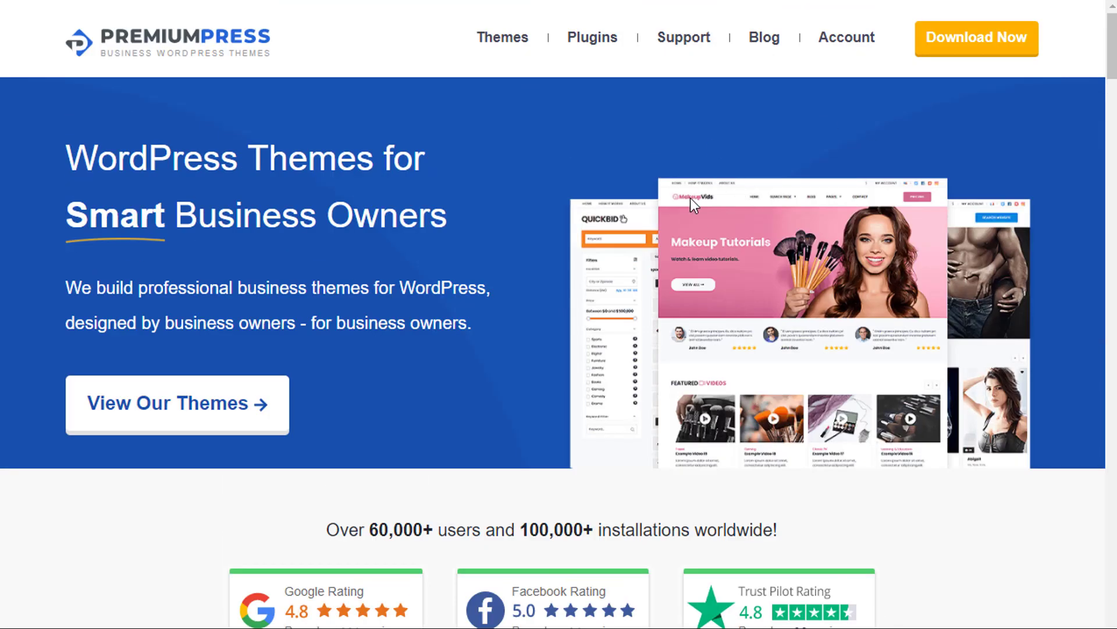
Download the Directory Theme as DT10 (3).zip from the PremiumPress account's My Downloads
left_click(847, 40)
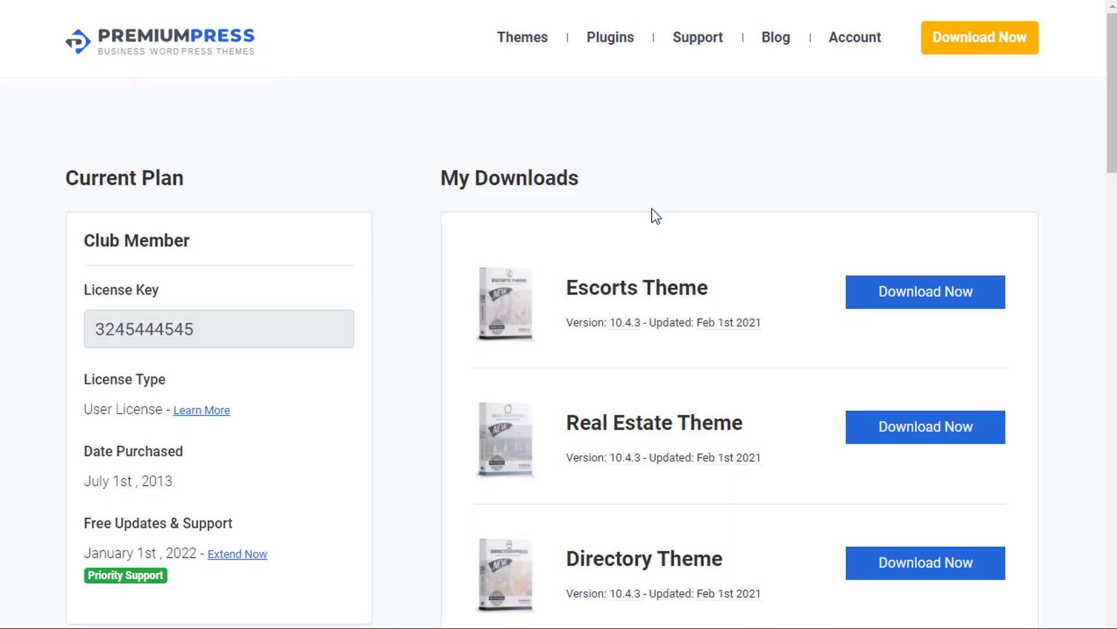
scroll(656, 215, "down", 3)
scroll(681, 233, "down", 6)
scroll(678, 349, "up", 7)
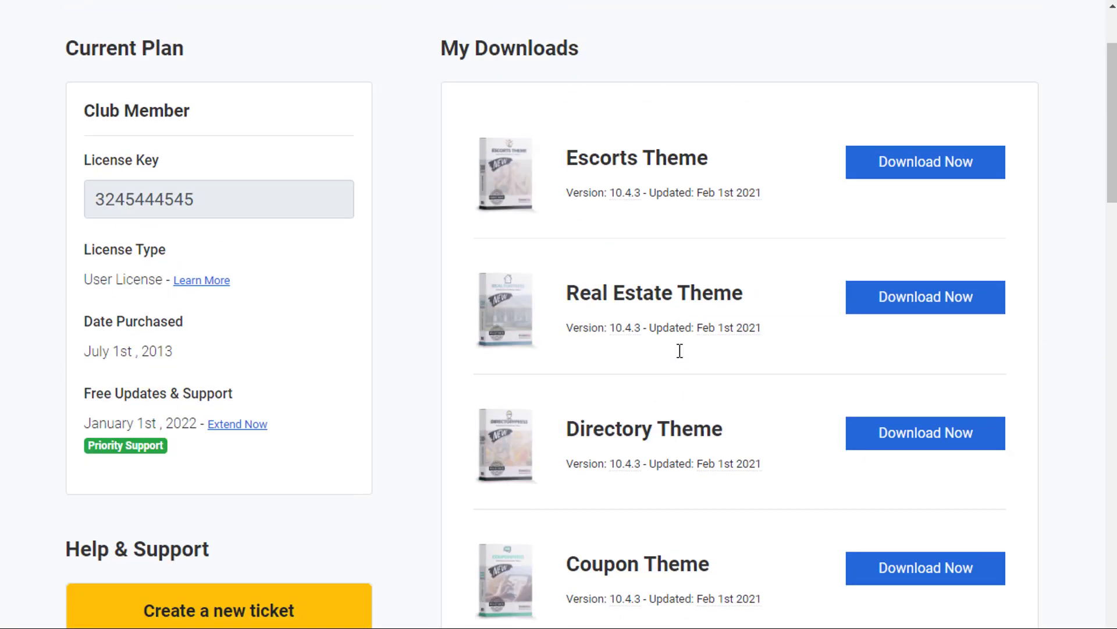
scroll(676, 359, "down", 3)
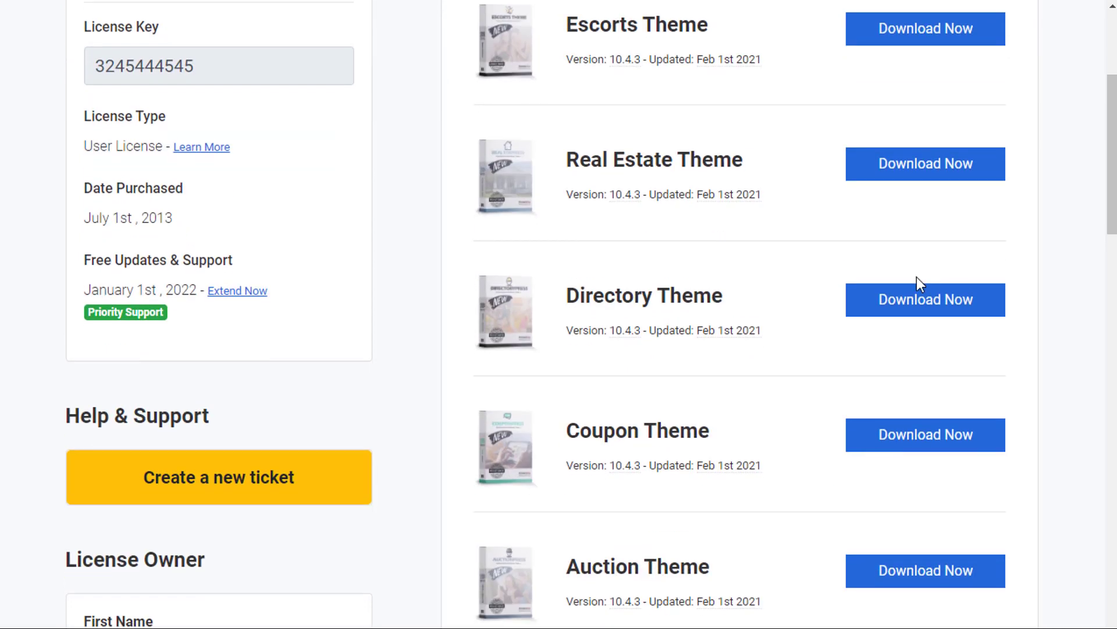
left_click(930, 307)
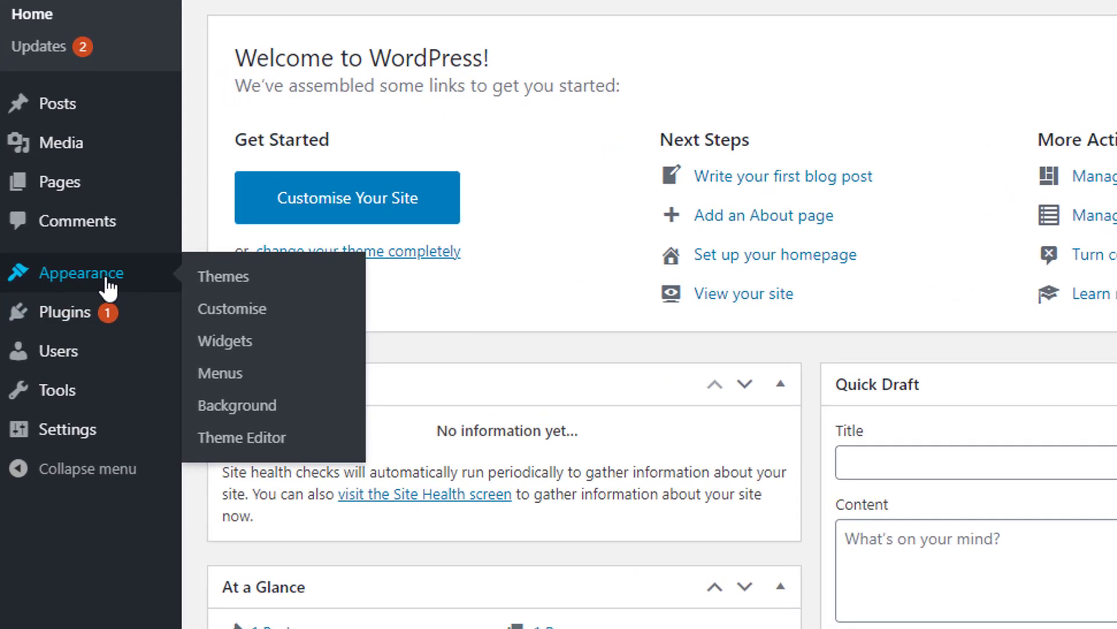
Upload DT10 (3).zip under Appearance > Themes, install it, and activate Directory Theme
left_click(108, 288)
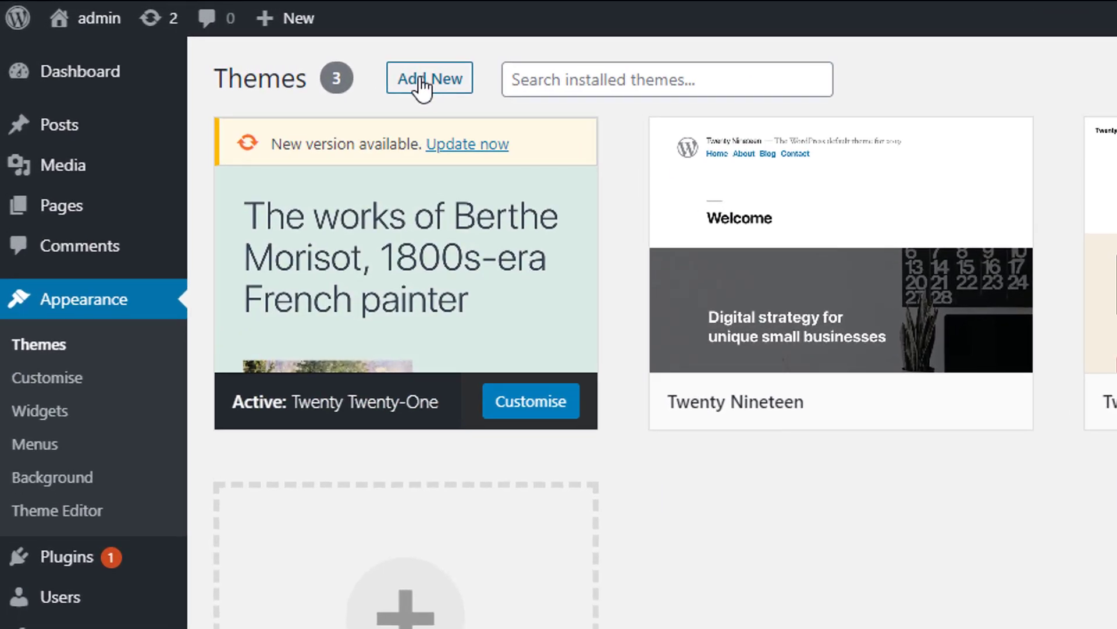
left_click(423, 82)
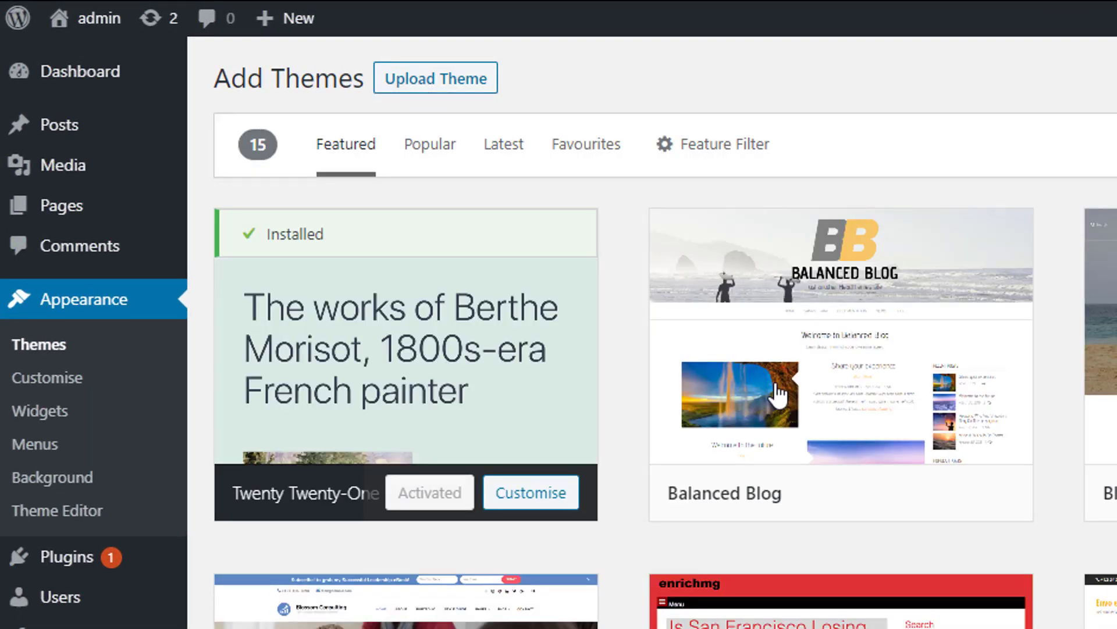
left_click(463, 88)
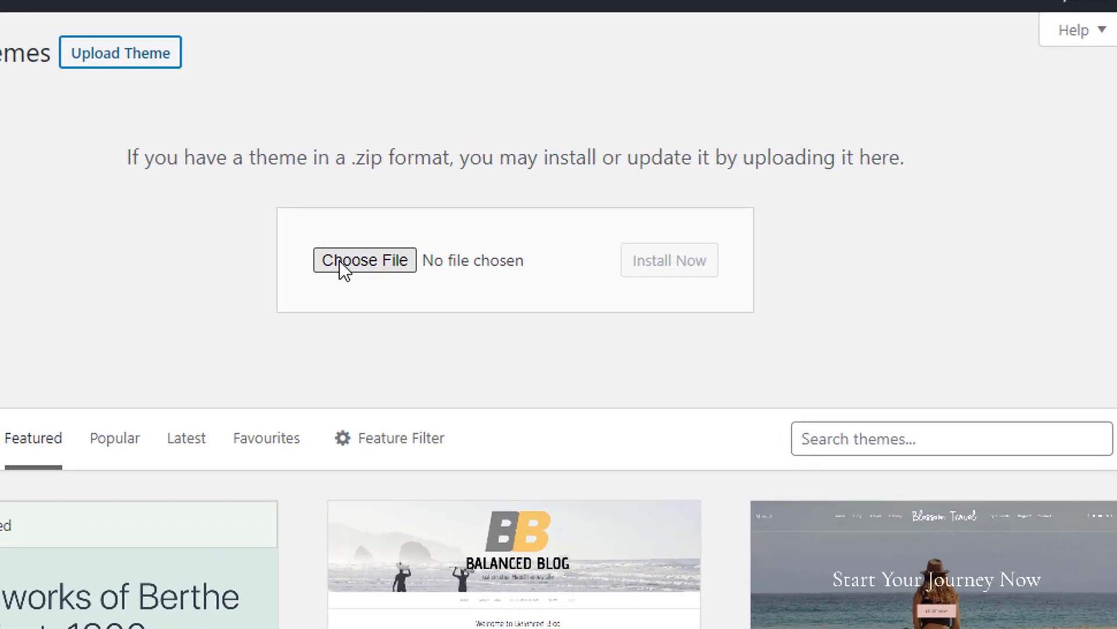
left_click(373, 256)
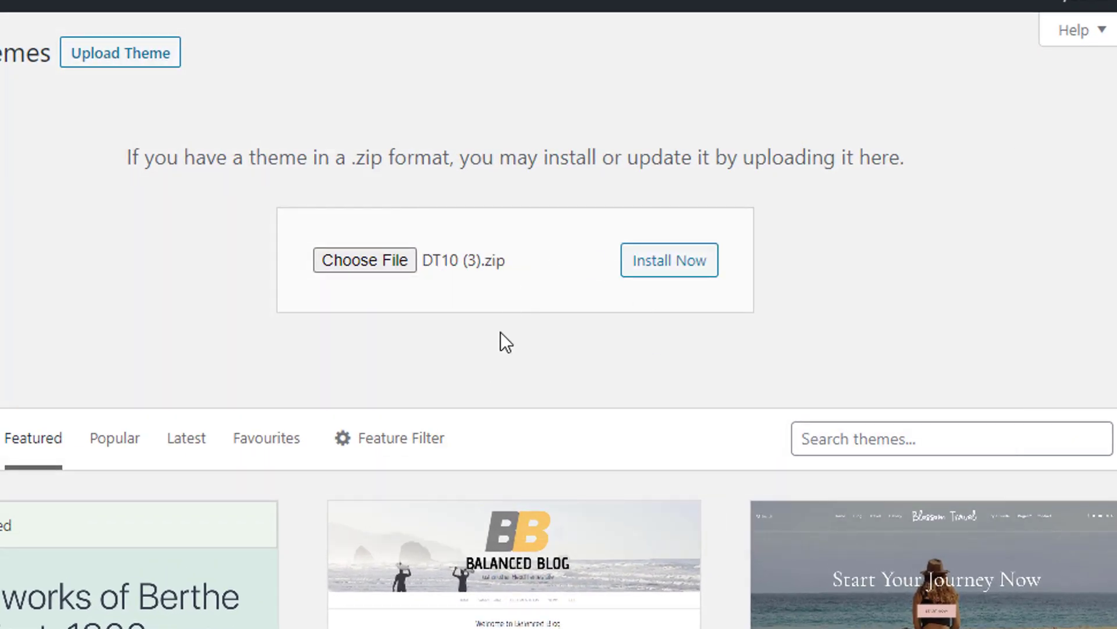
left_click(657, 265)
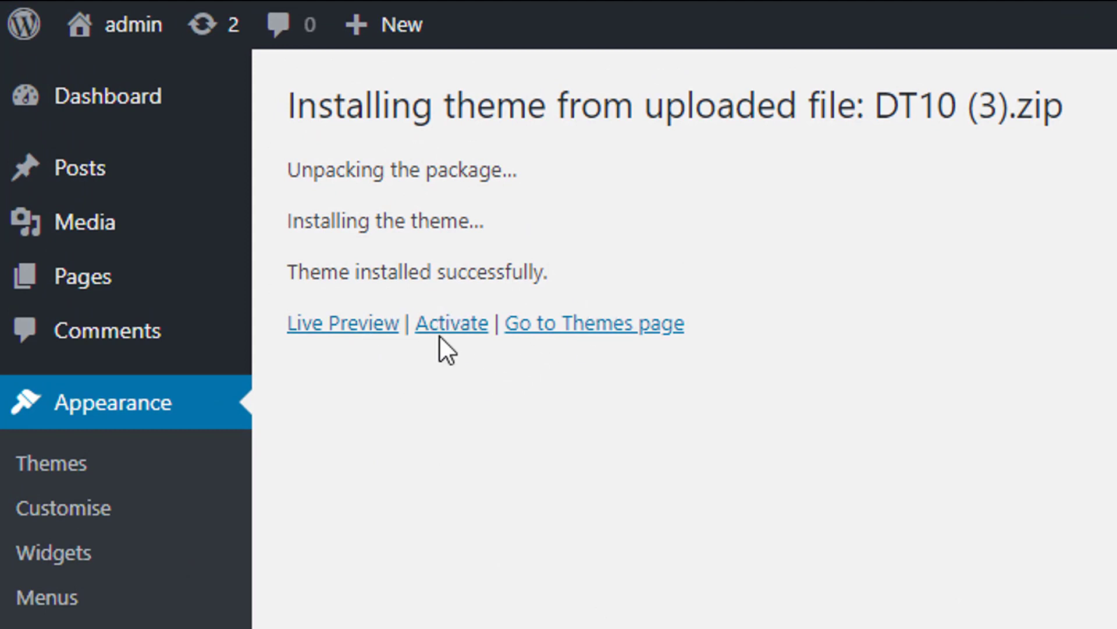
left_click(453, 326)
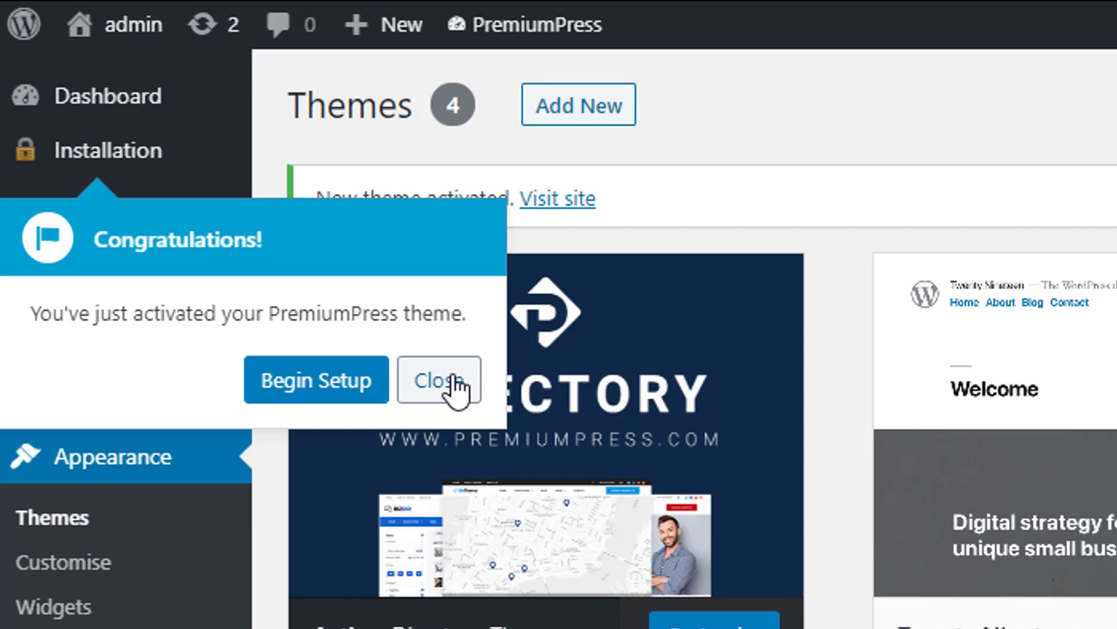
left_click(450, 386)
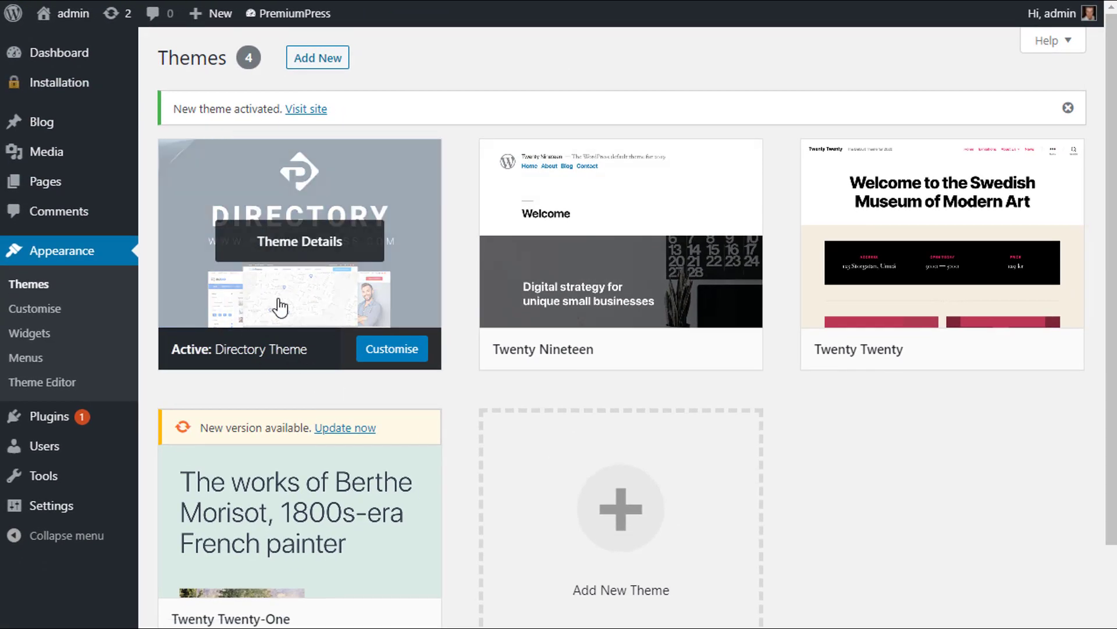
Paste the PremiumPress order ID on the Installation page, agree to the terms, and continue
left_click(64, 86)
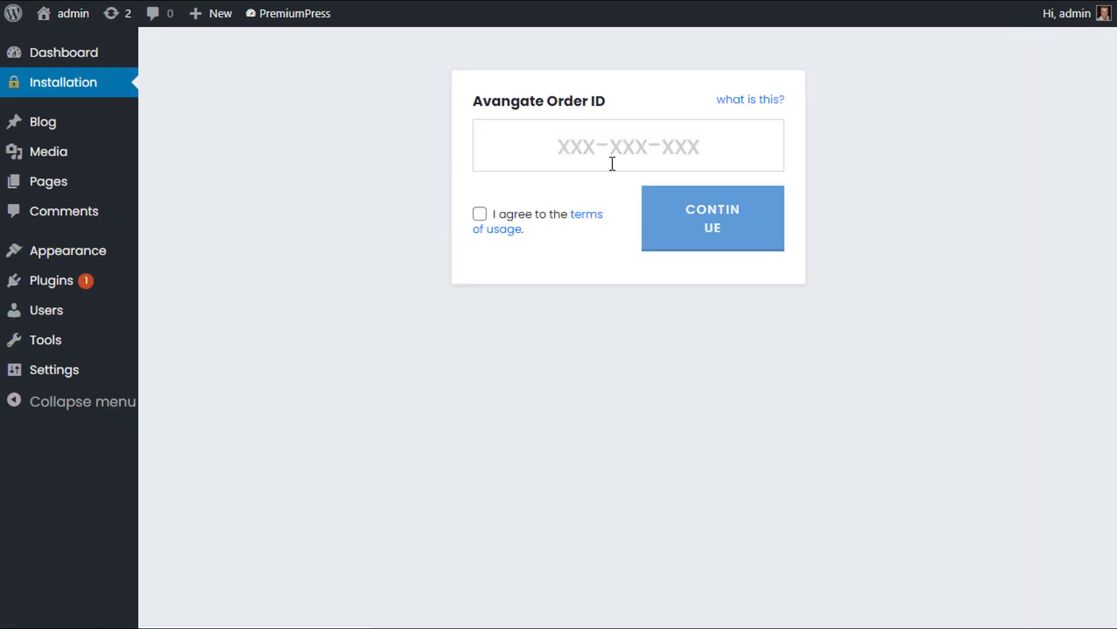
left_click(590, 153)
key("ctrl+v")
left_click(479, 215)
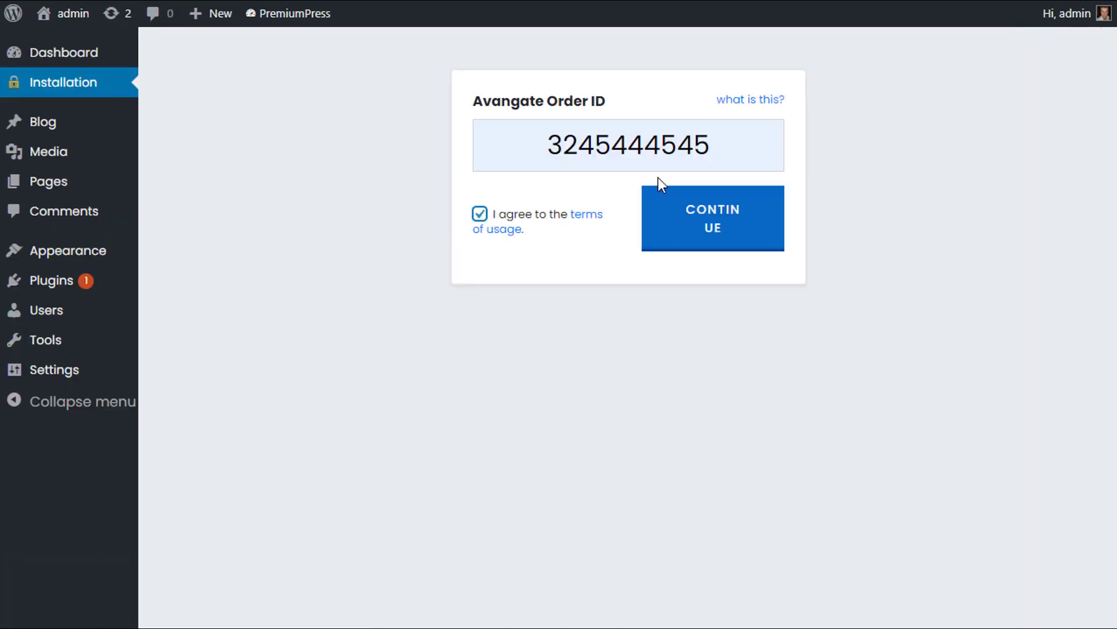
left_click(710, 219)
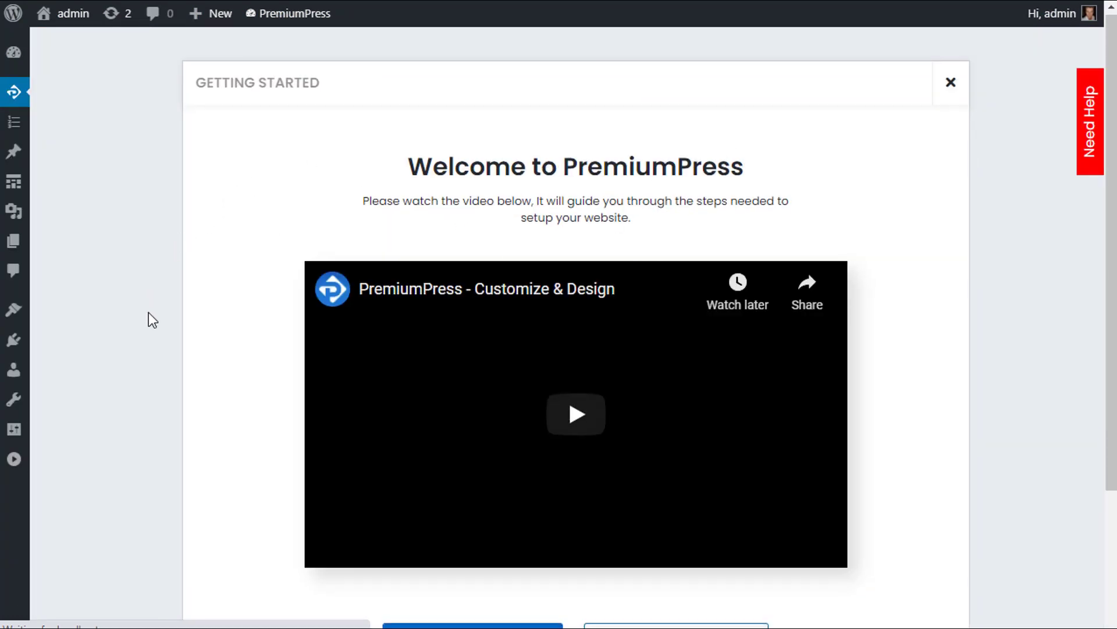
Close the PremiumPress Getting Started welcome video
scroll(143, 326, "down", 2)
scroll(143, 326, "up", 2)
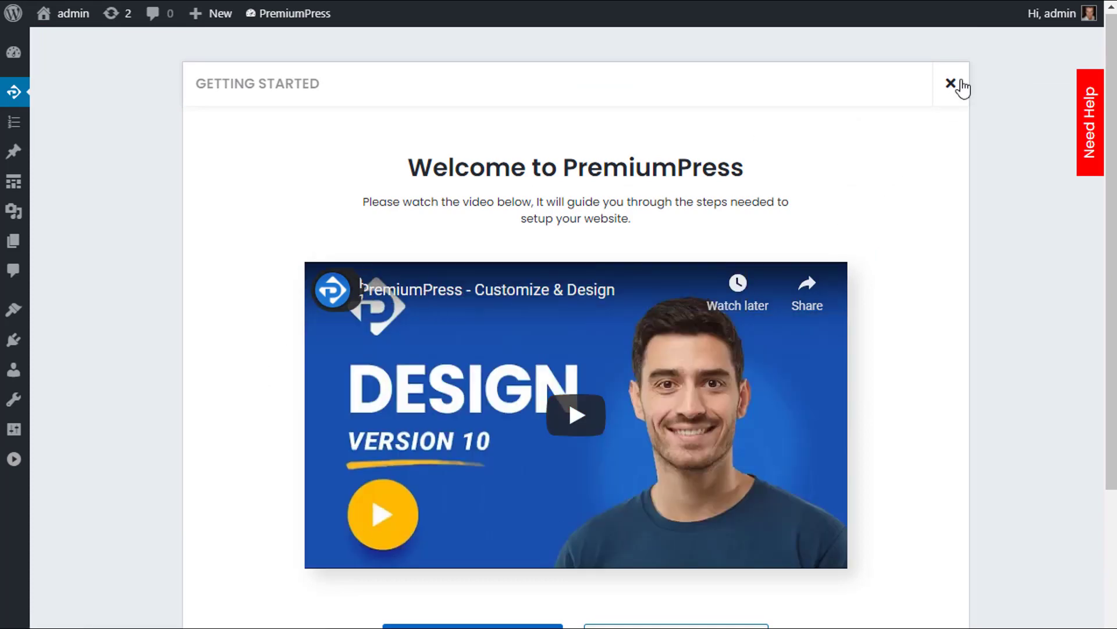
left_click(958, 88)
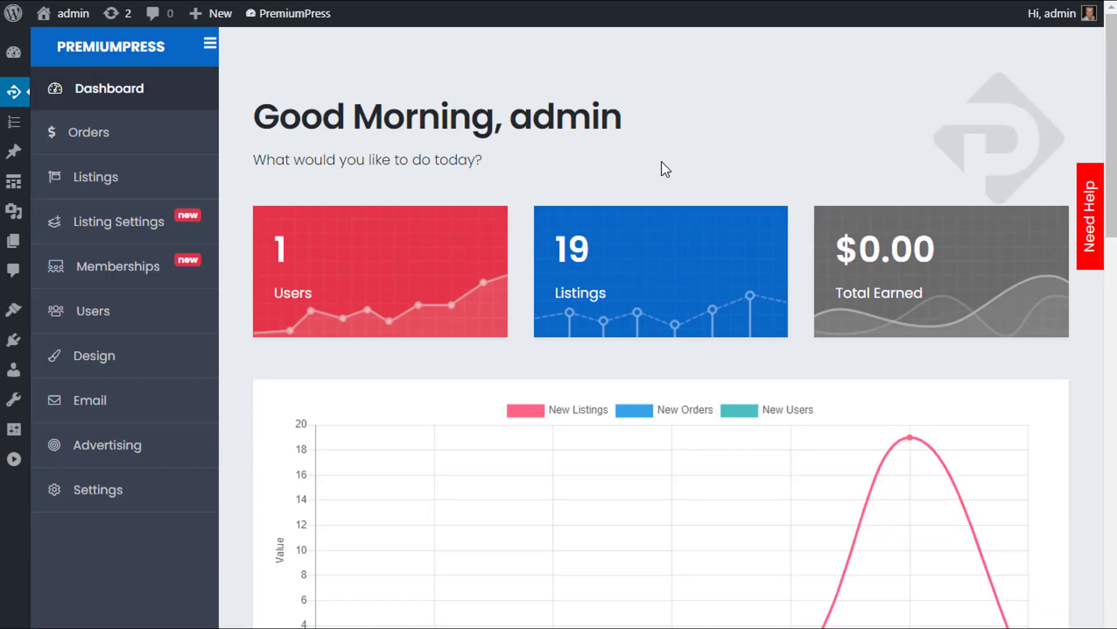
scroll(634, 186, "down", 5)
scroll(606, 198, "up", 5)
scroll(346, 453, "down", 4)
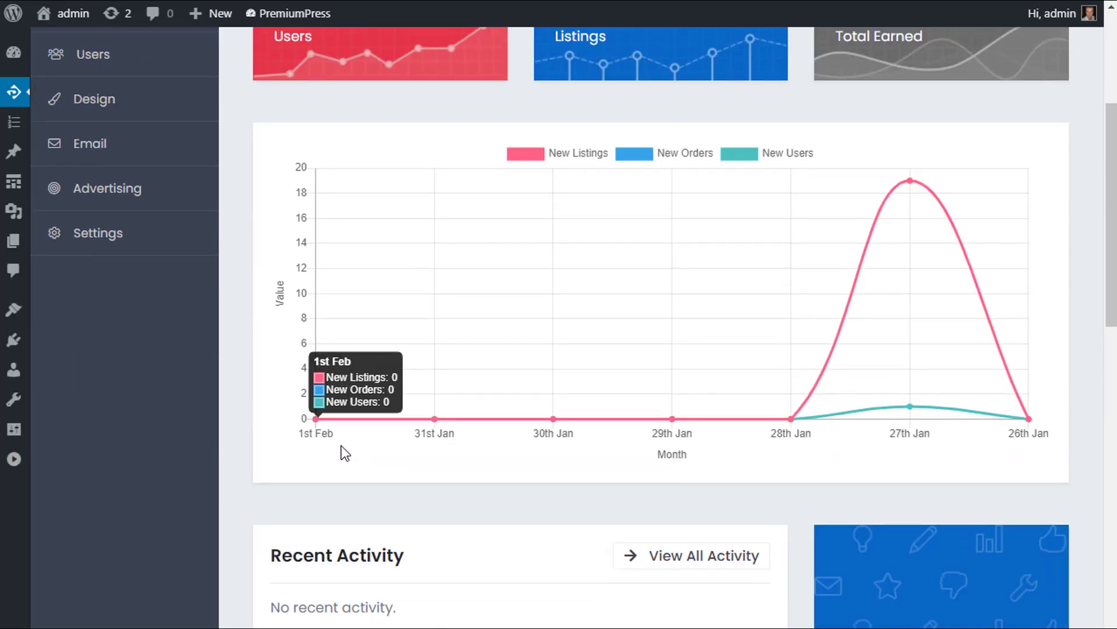
scroll(346, 453, "up", 4)
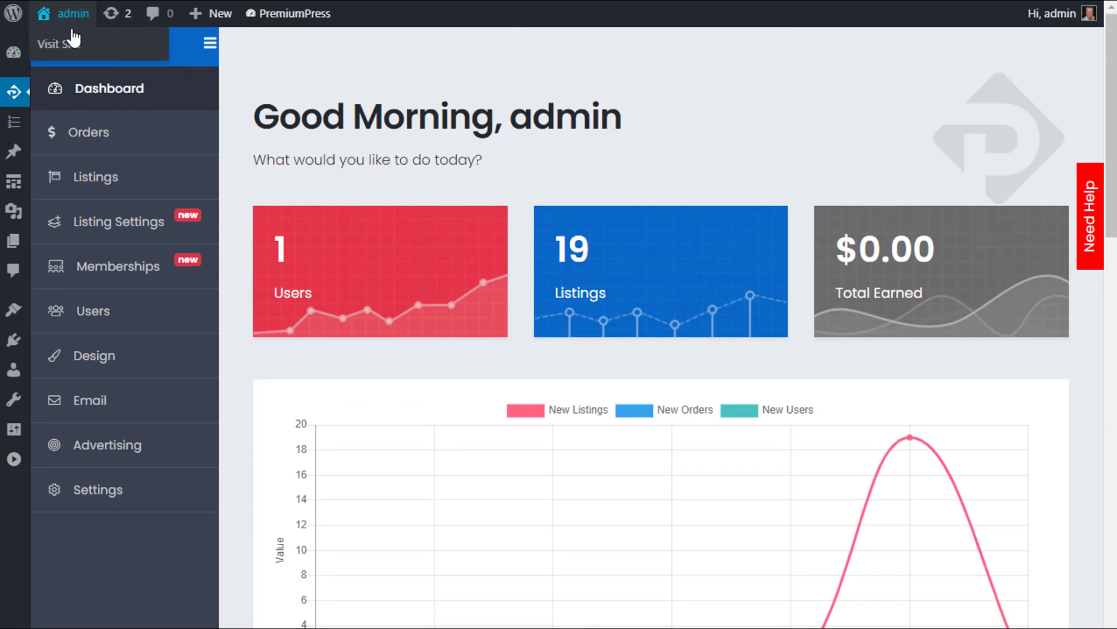
View the site in a new browser tab, then return to the WordPress Dashboard
right_click(61, 41)
left_click(140, 54)
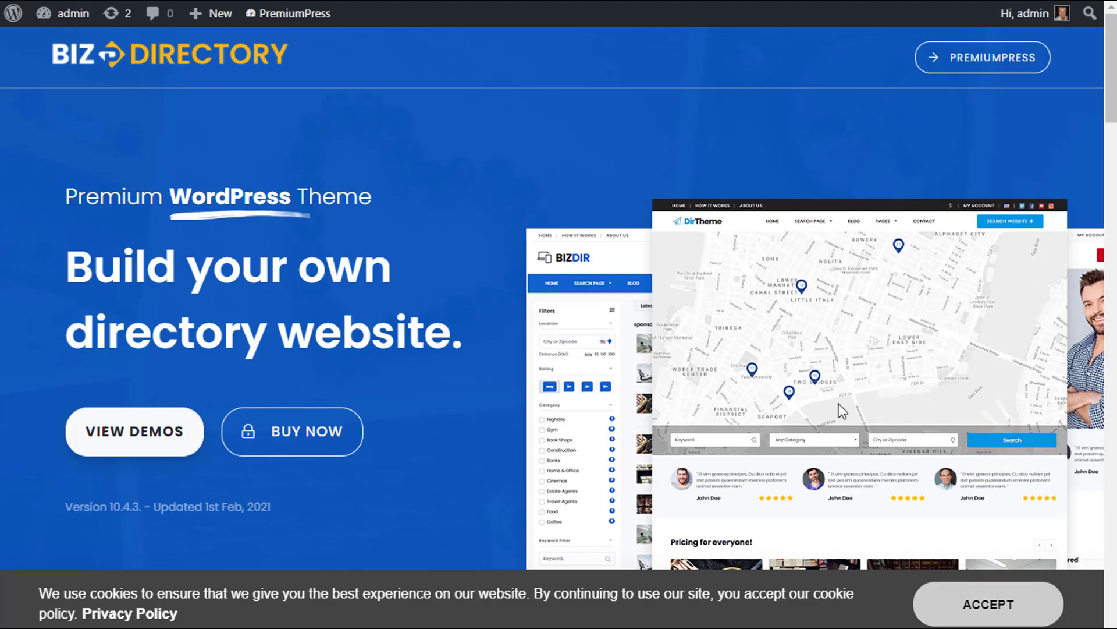
scroll(745, 381, "down", 12)
scroll(551, 264, "down", 20)
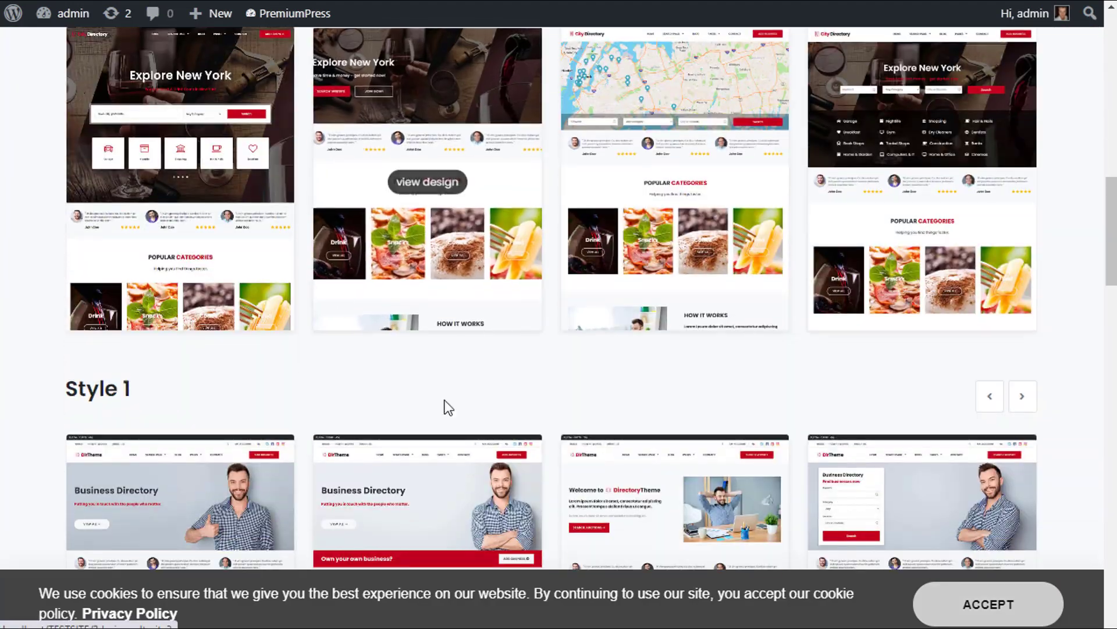
scroll(273, 235, "down", 8)
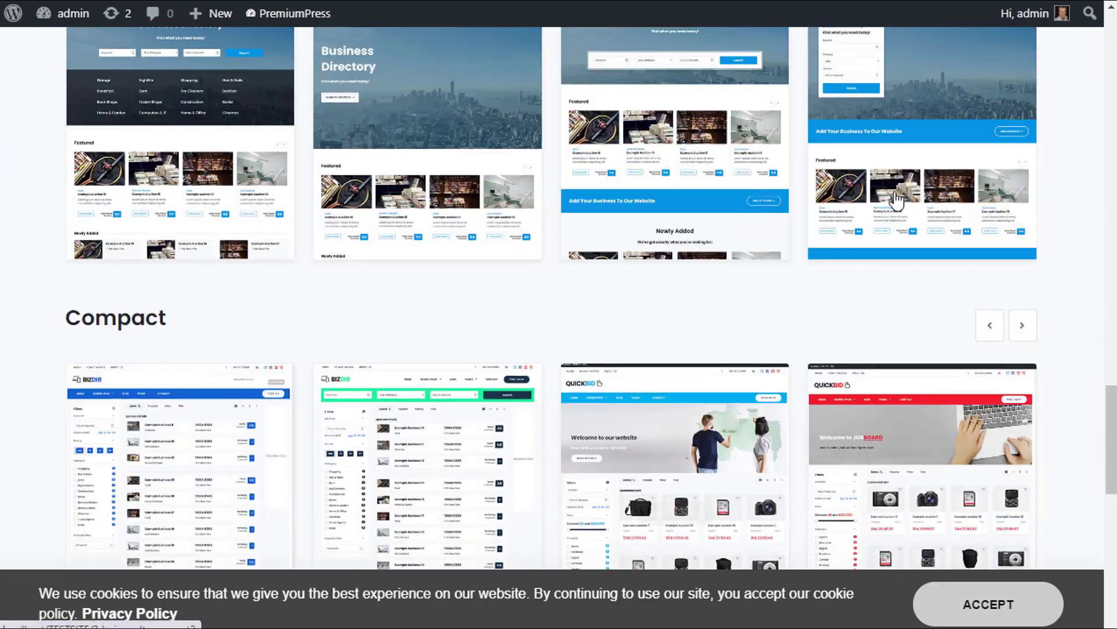
scroll(507, 220, "up", 13)
scroll(196, 358, "up", 11)
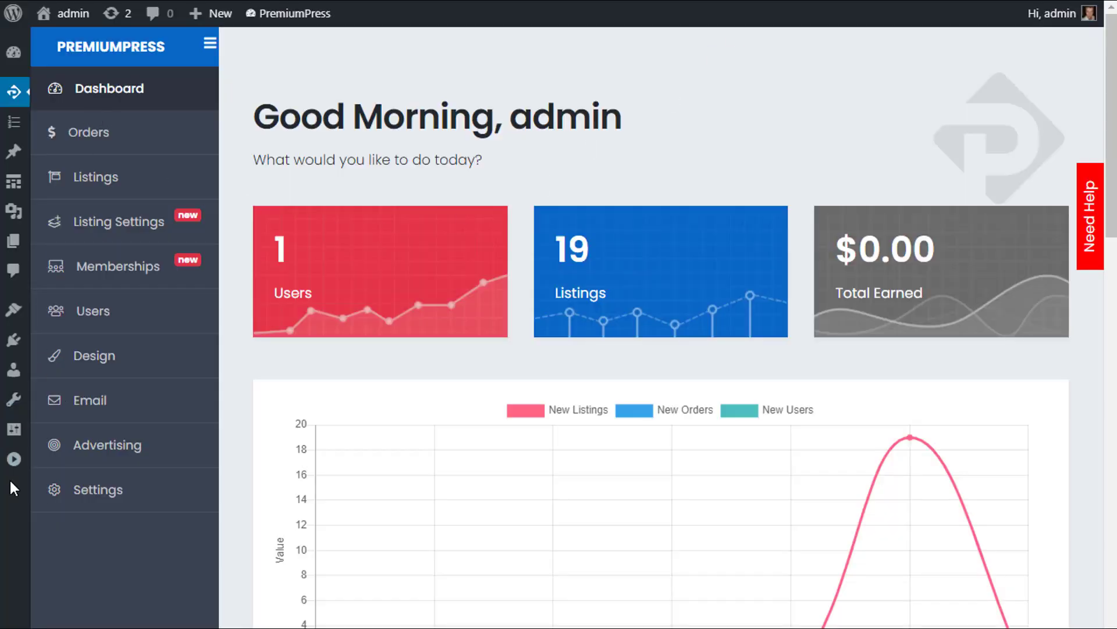
left_click(14, 457)
mouse_move(38, 54)
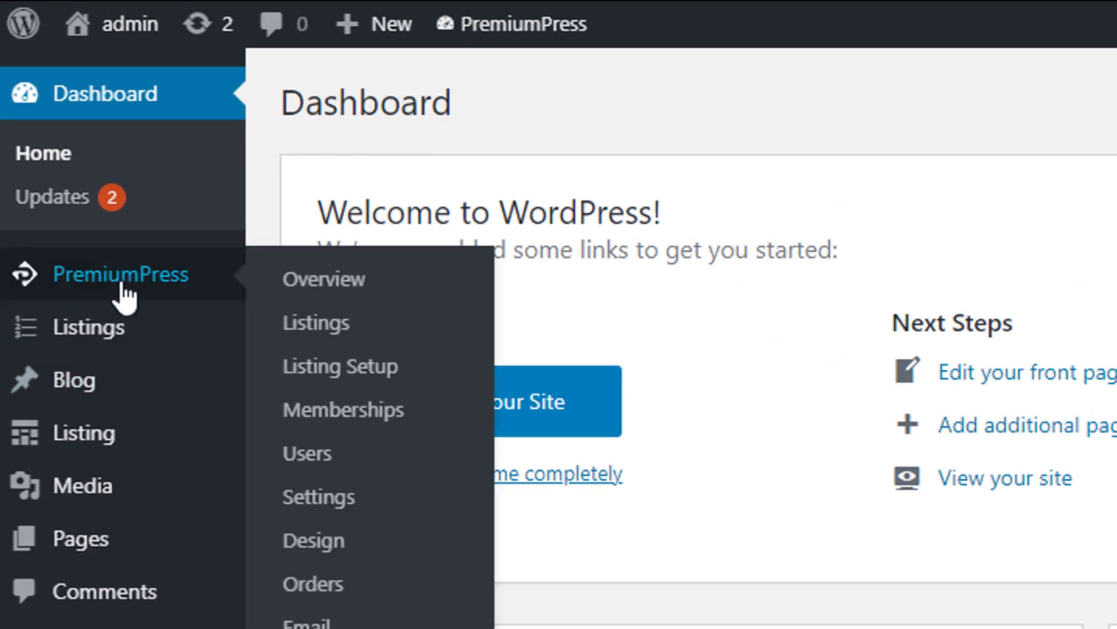
Go to PremiumPress > Design > View Designs and browse the Style 1 directory homepage layouts
left_click(122, 285)
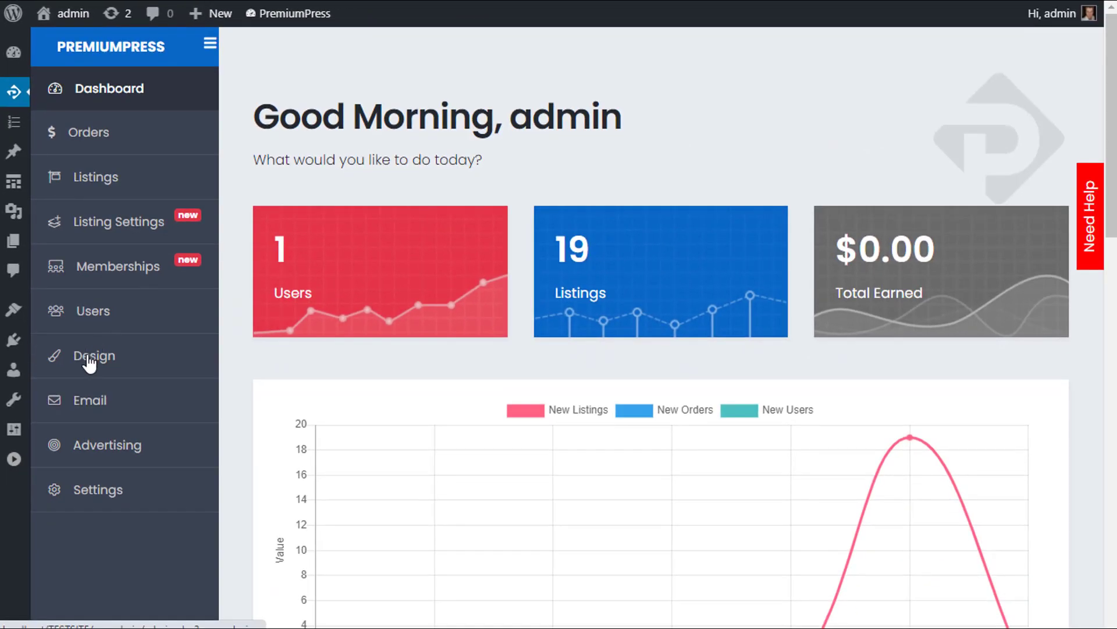
left_click(89, 362)
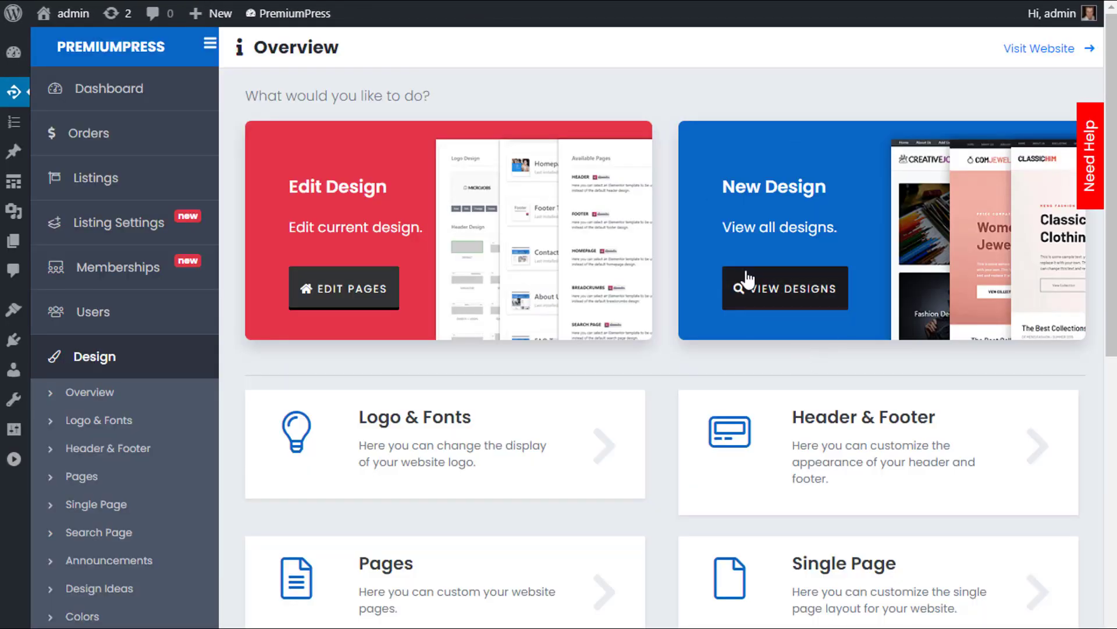
left_click(748, 279)
scroll(632, 457, "down", 5)
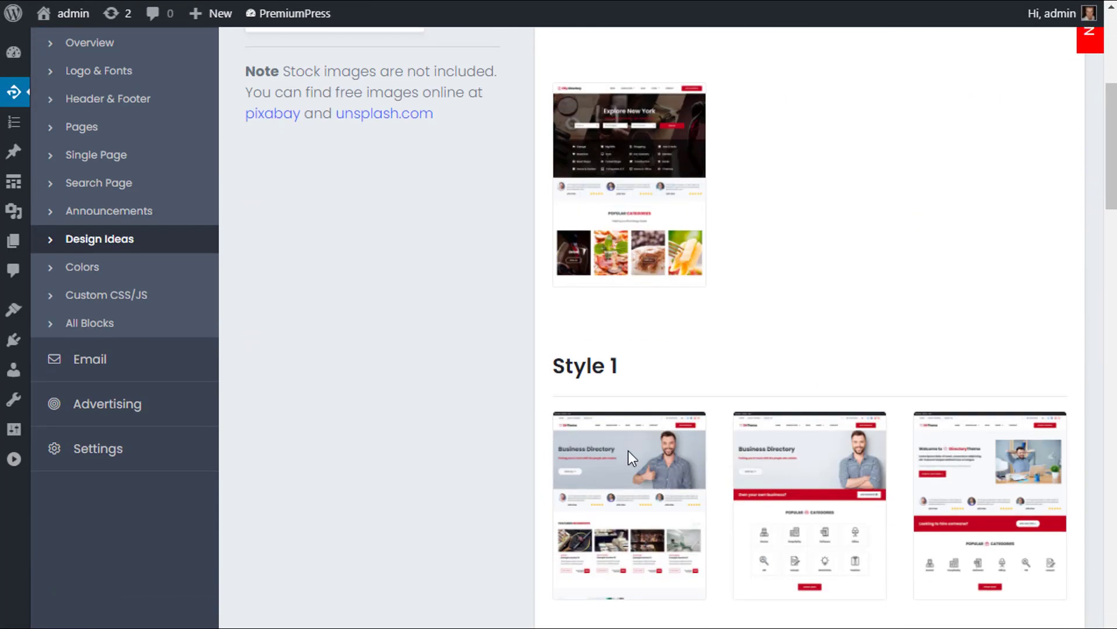
scroll(664, 430, "down", 10)
scroll(815, 367, "up", 4)
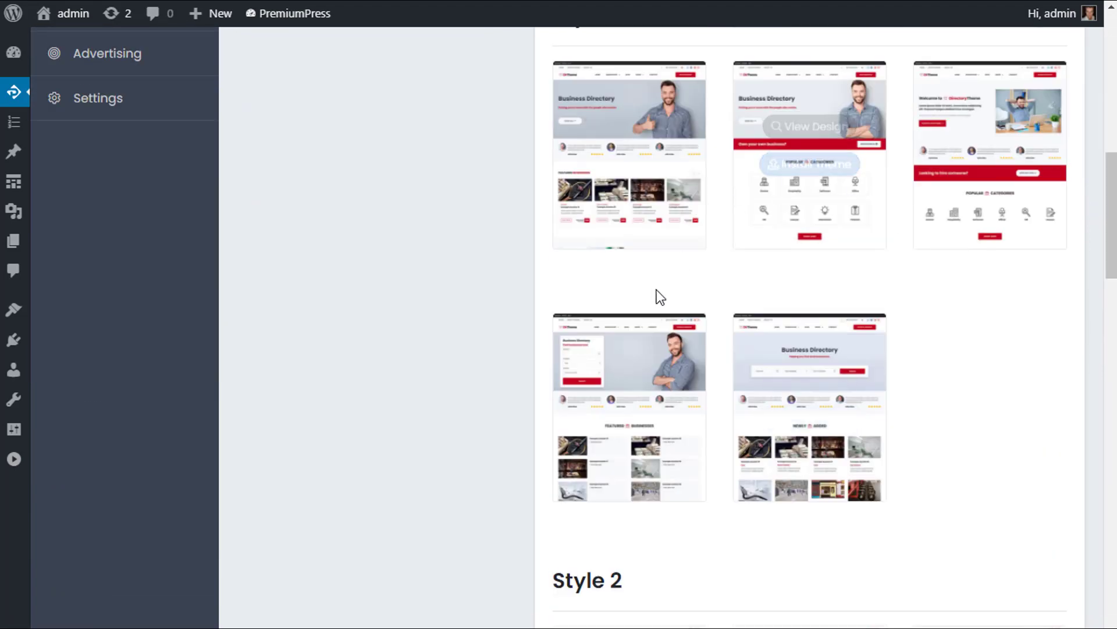
scroll(659, 297, "up", 3)
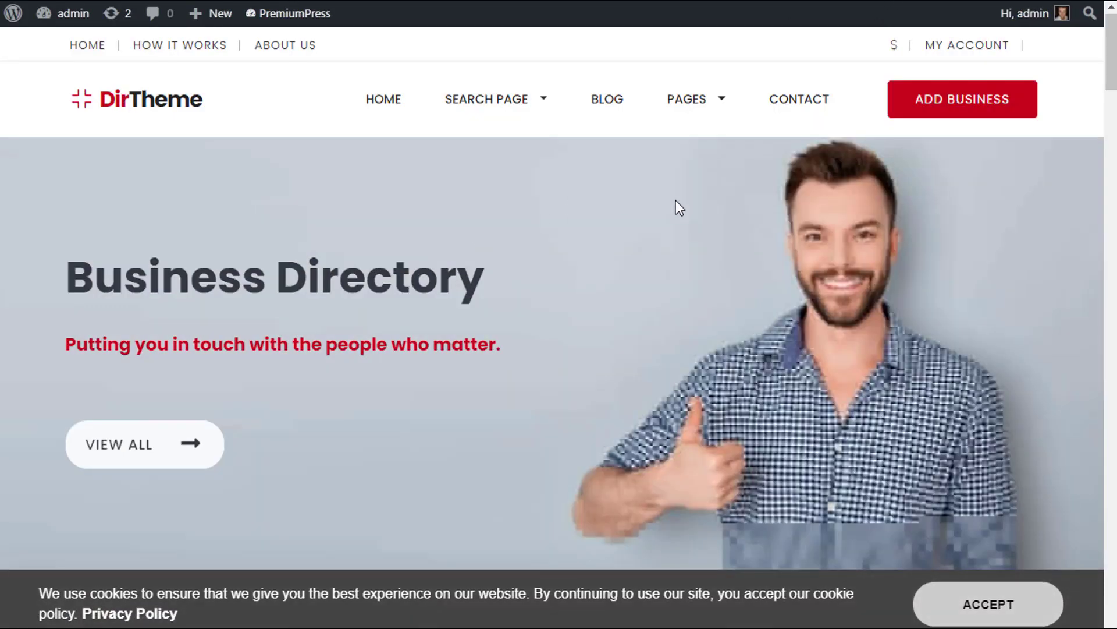
Accept the demo's cookie banner and scroll through featured businesses, listing cards and testimonials
left_click(977, 605)
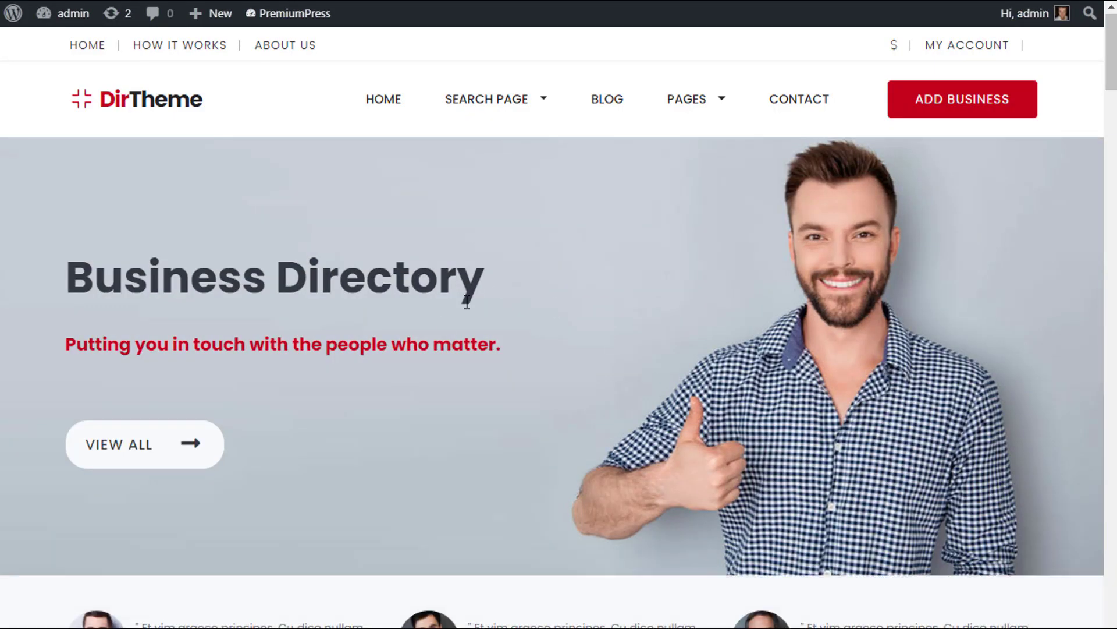
scroll(427, 320, "down", 6)
scroll(399, 363, "down", 10)
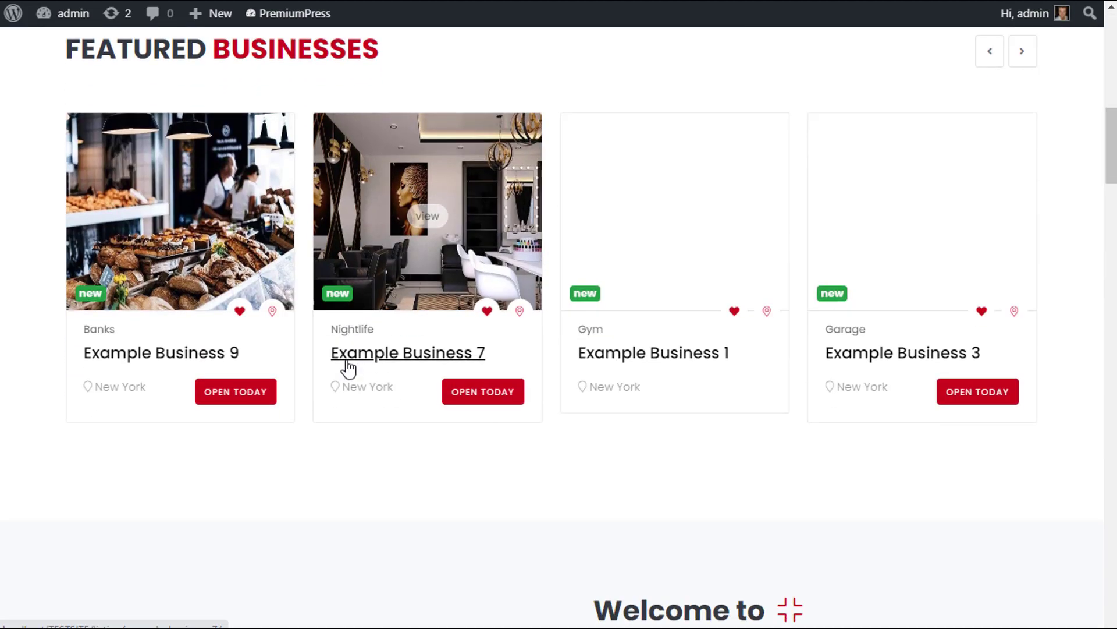
scroll(442, 350, "down", 12)
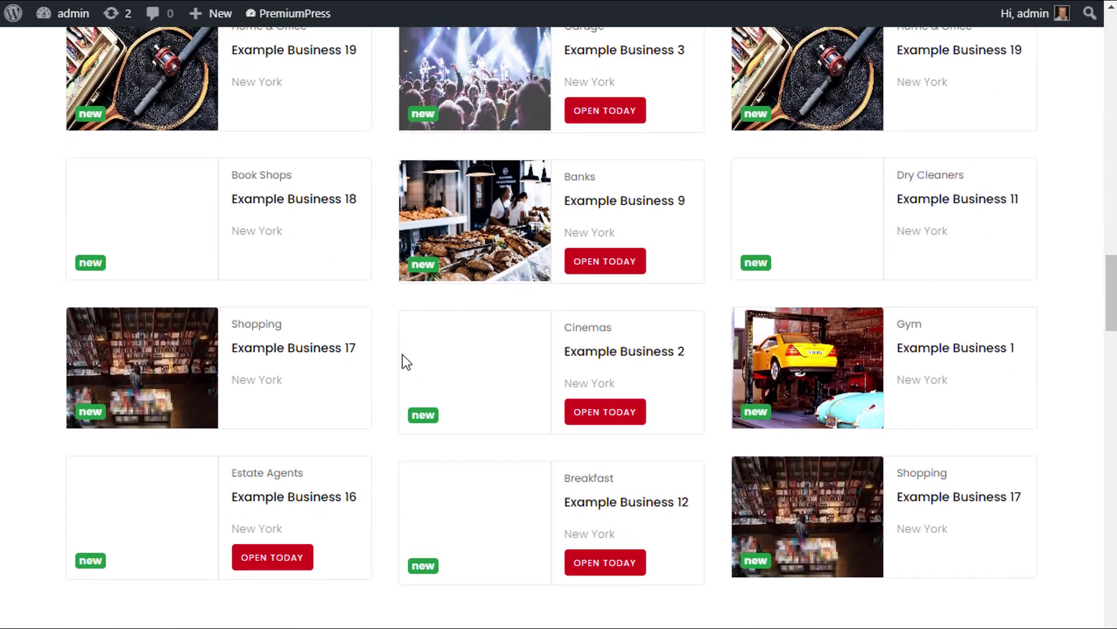
scroll(401, 355, "down", 6)
scroll(380, 361, "up", 10)
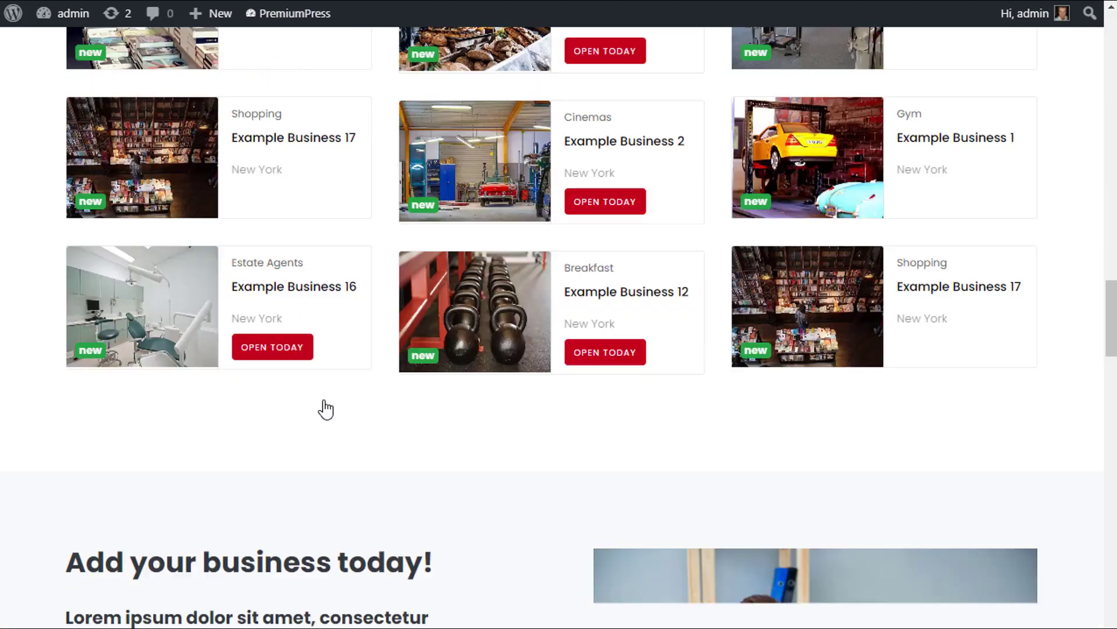
scroll(326, 412, "up", 20)
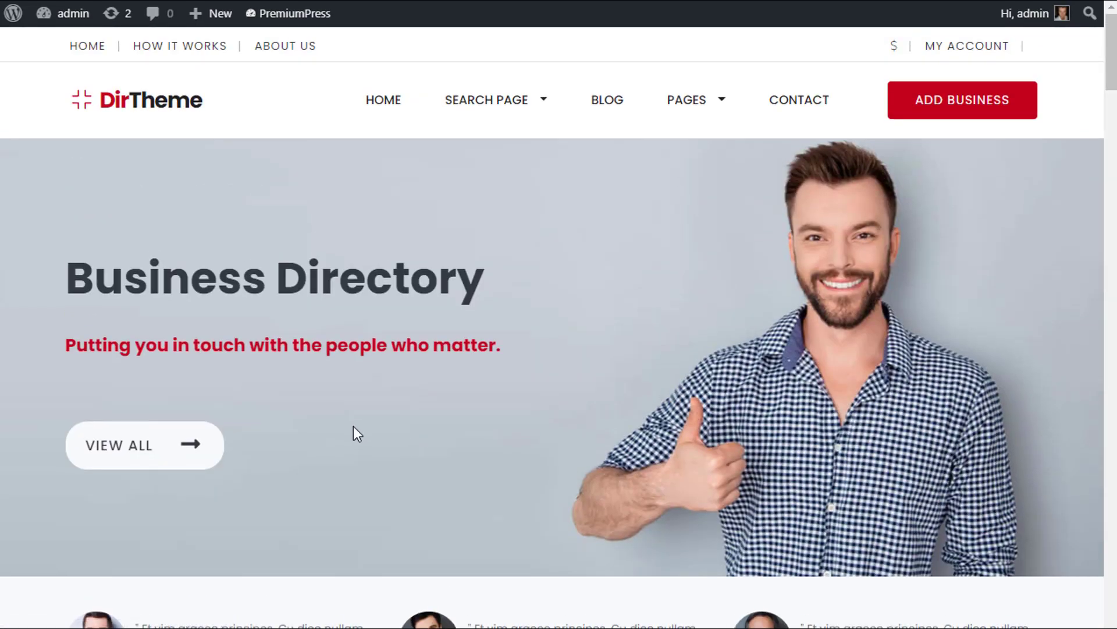
scroll(358, 384, "down", 3)
scroll(347, 399, "up", 3)
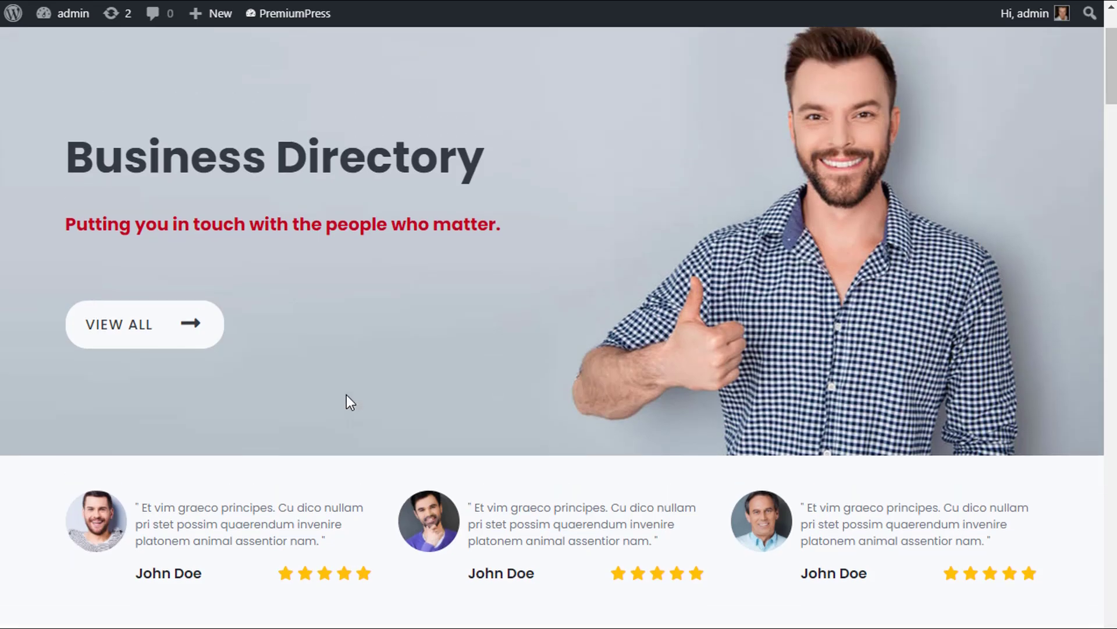